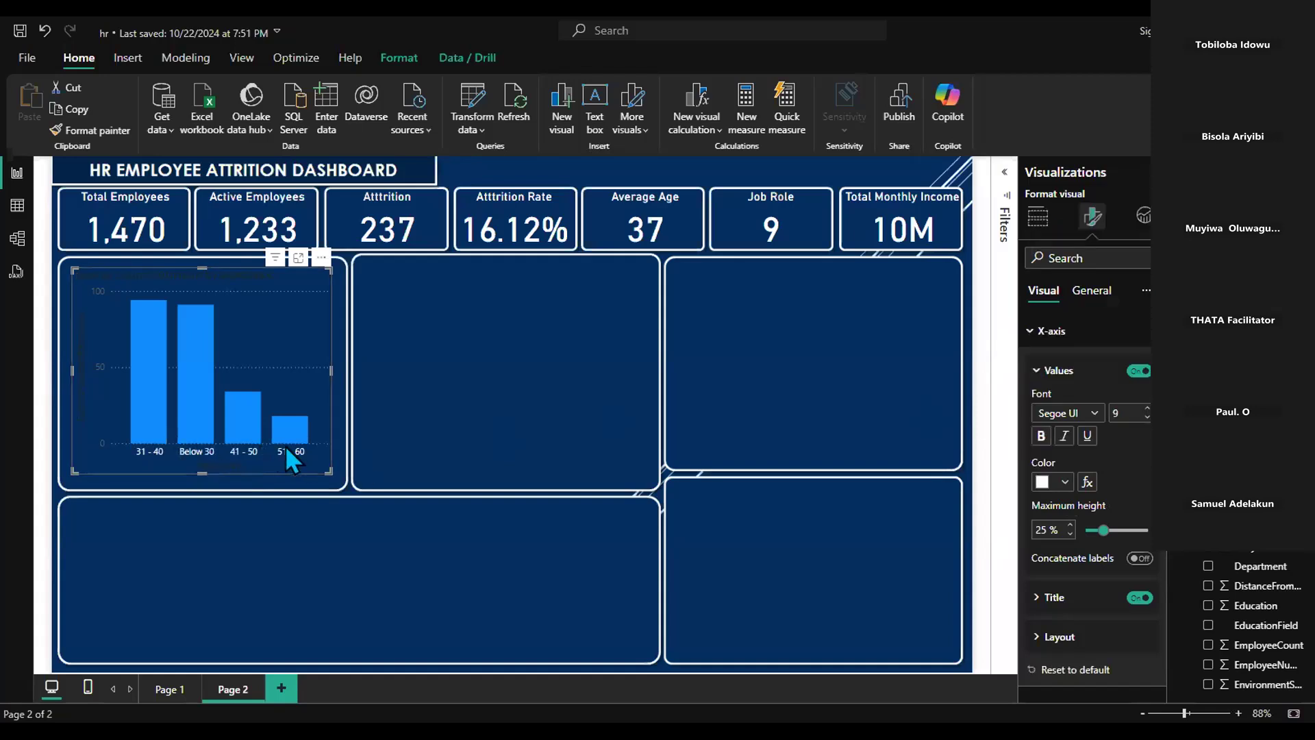
Set the X-axis title of the age group column chart to "Age" and colour it white
scroll(1092, 466, down, 4)
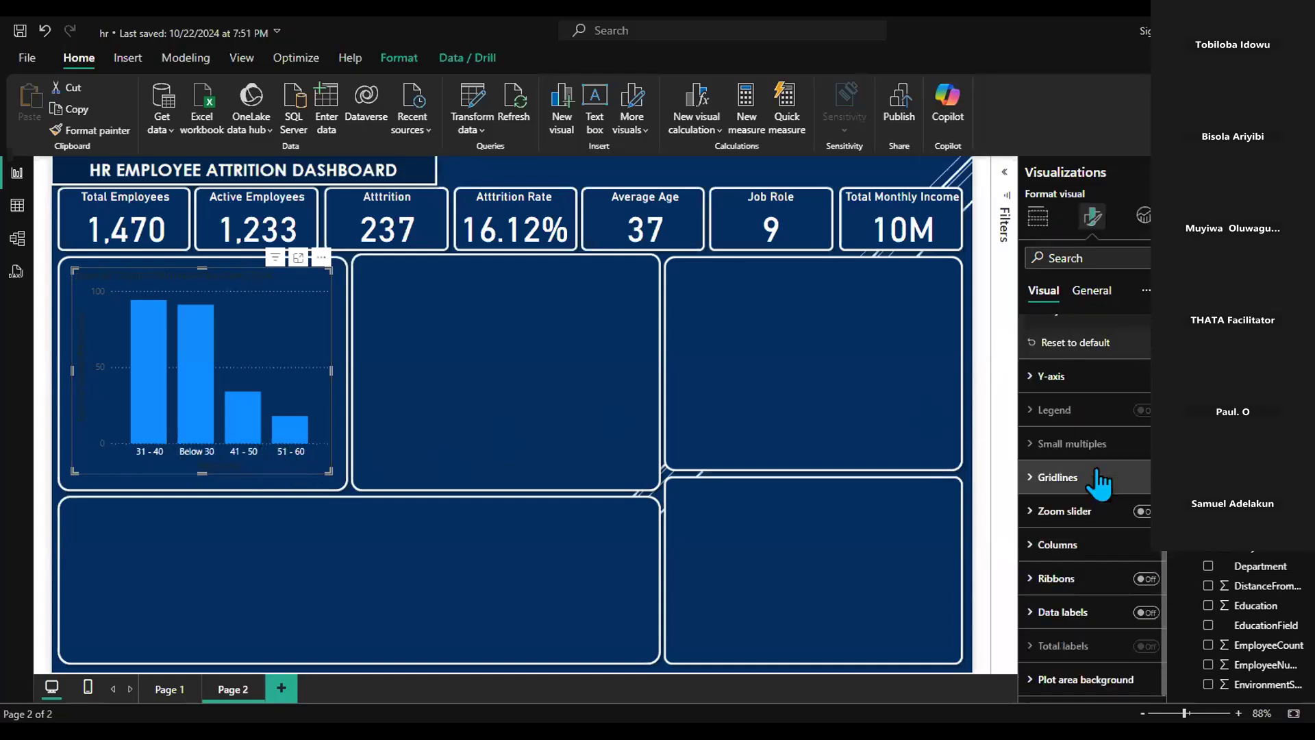
scroll(1094, 466, up, 3)
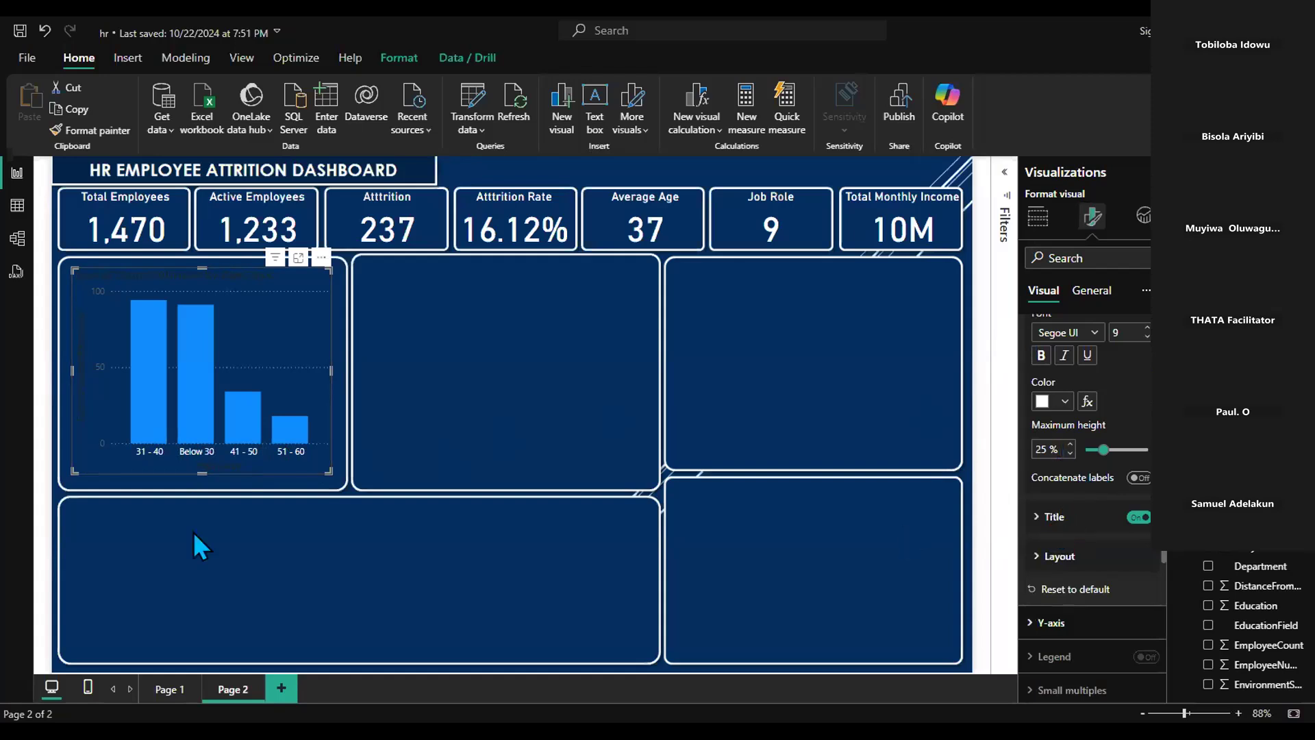
click(1054, 517)
scroll(1066, 445, up, 3)
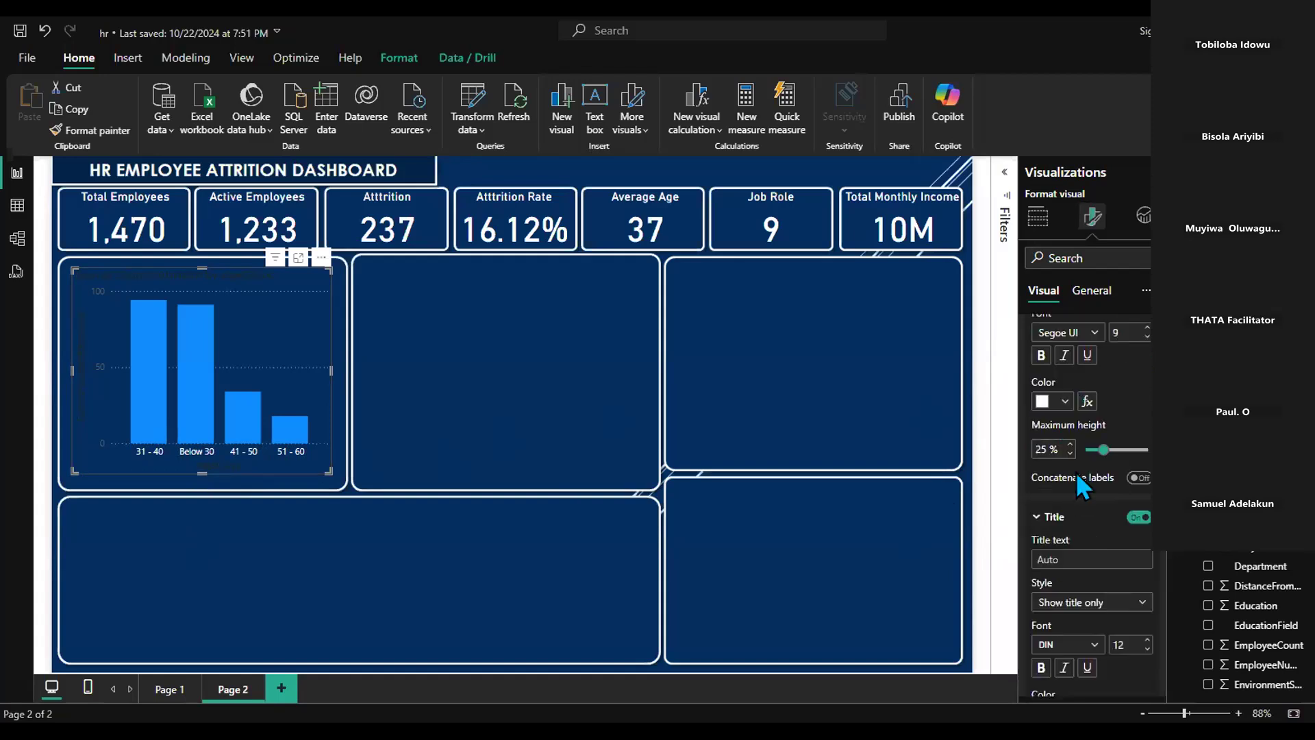
click(1041, 560)
text(Age)
scroll(1096, 589, down, 3)
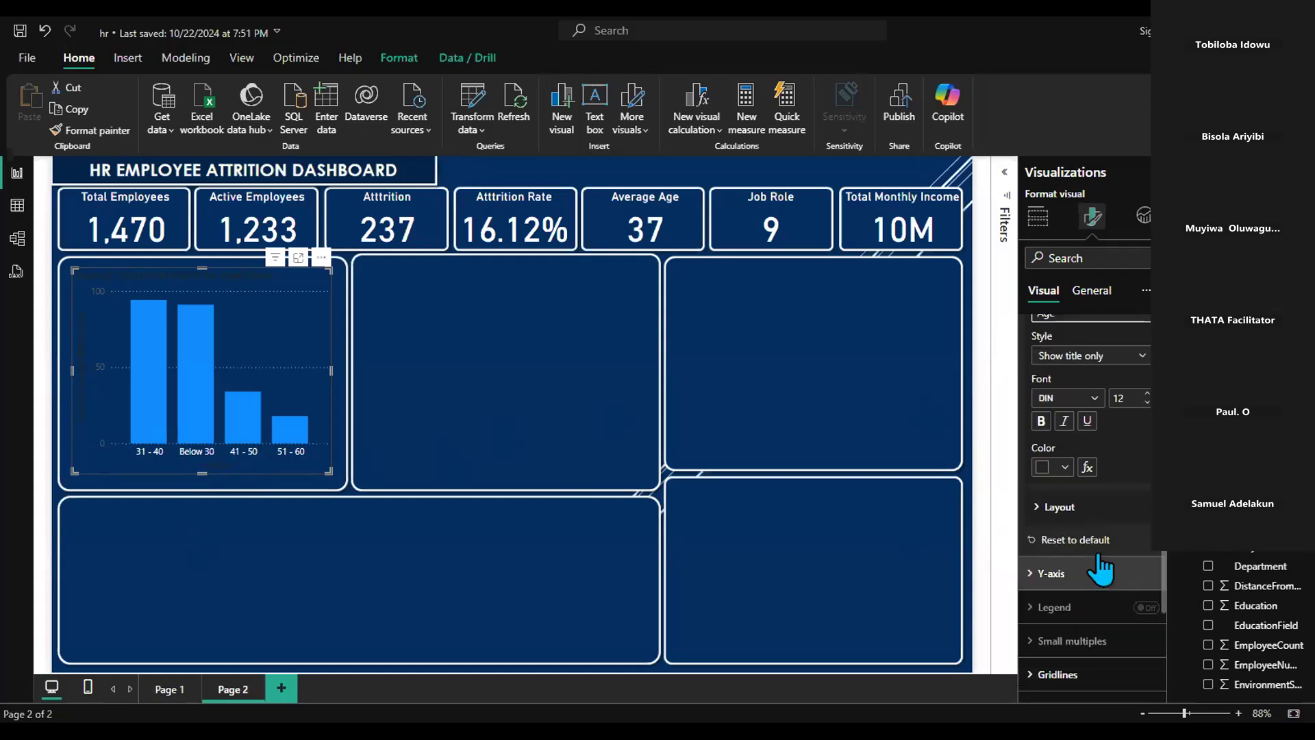
click(1066, 467)
click(1054, 397)
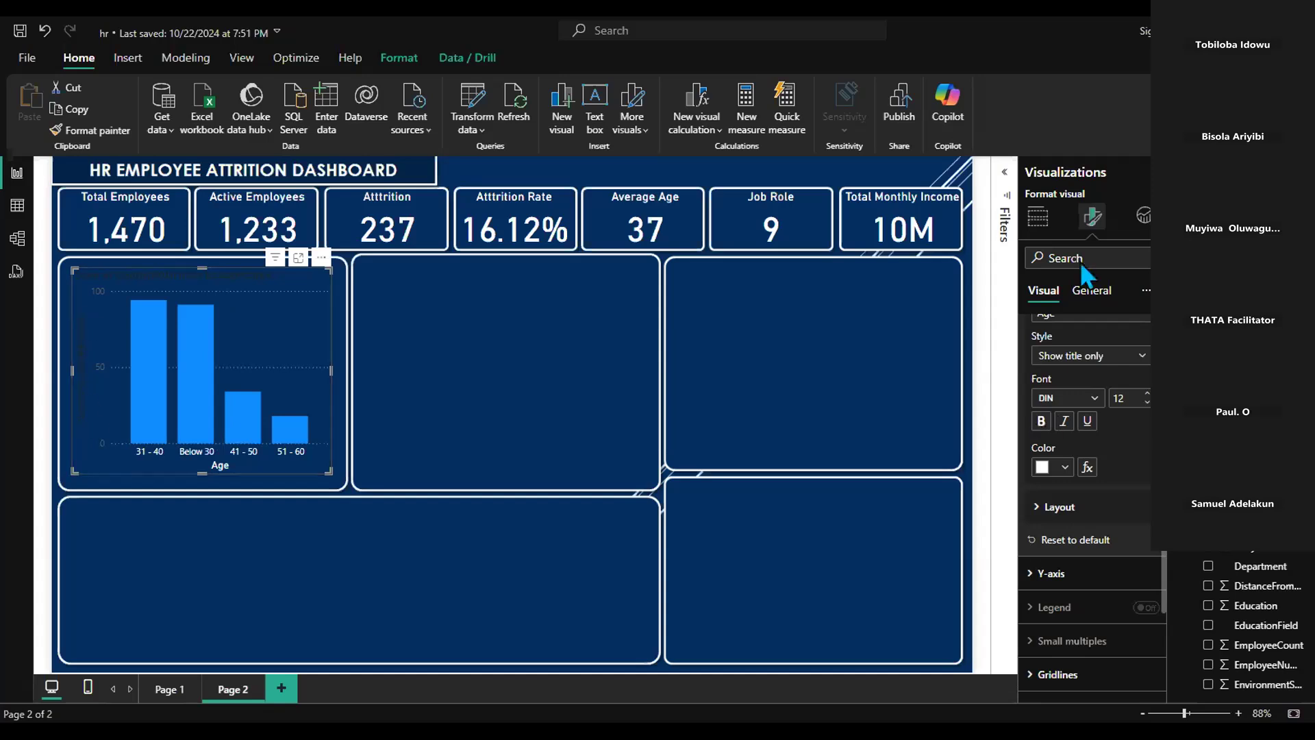
scroll(1130, 338, up, 5)
click(1040, 334)
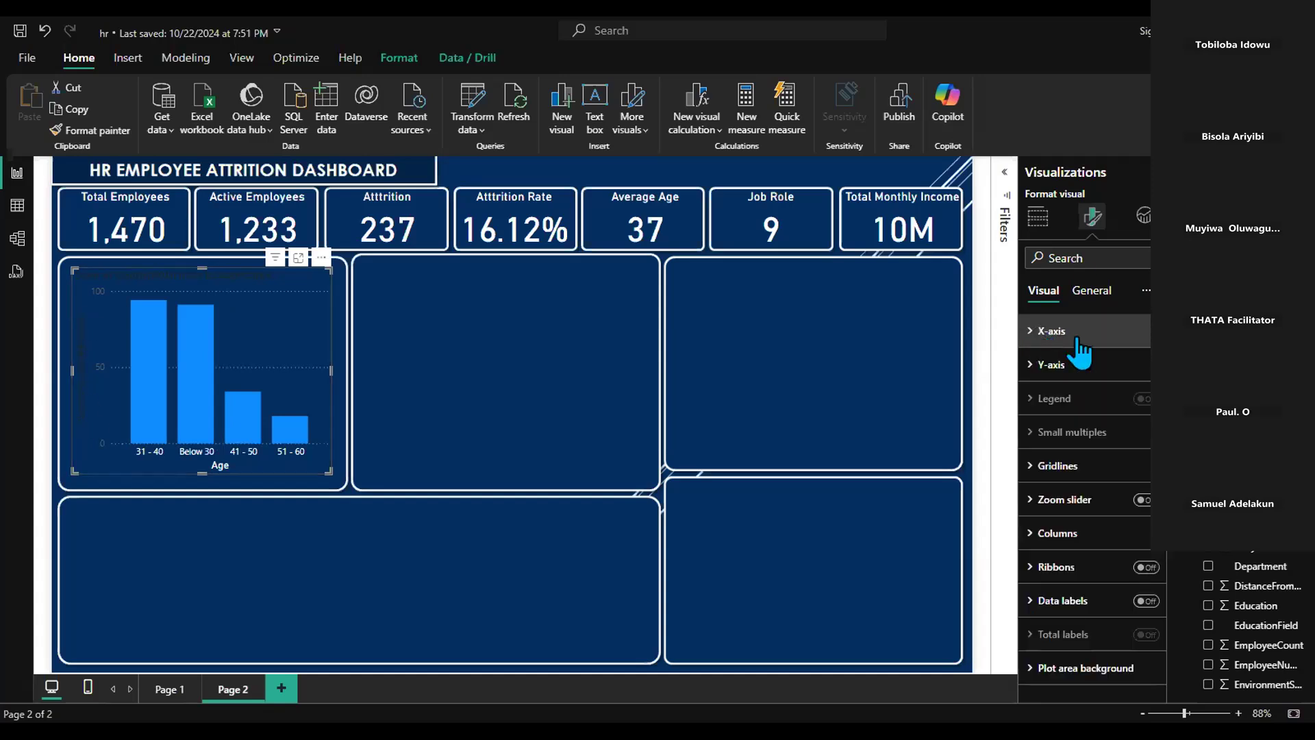
Change the colour of the column chart's Y-axis values to white
click(1051, 370)
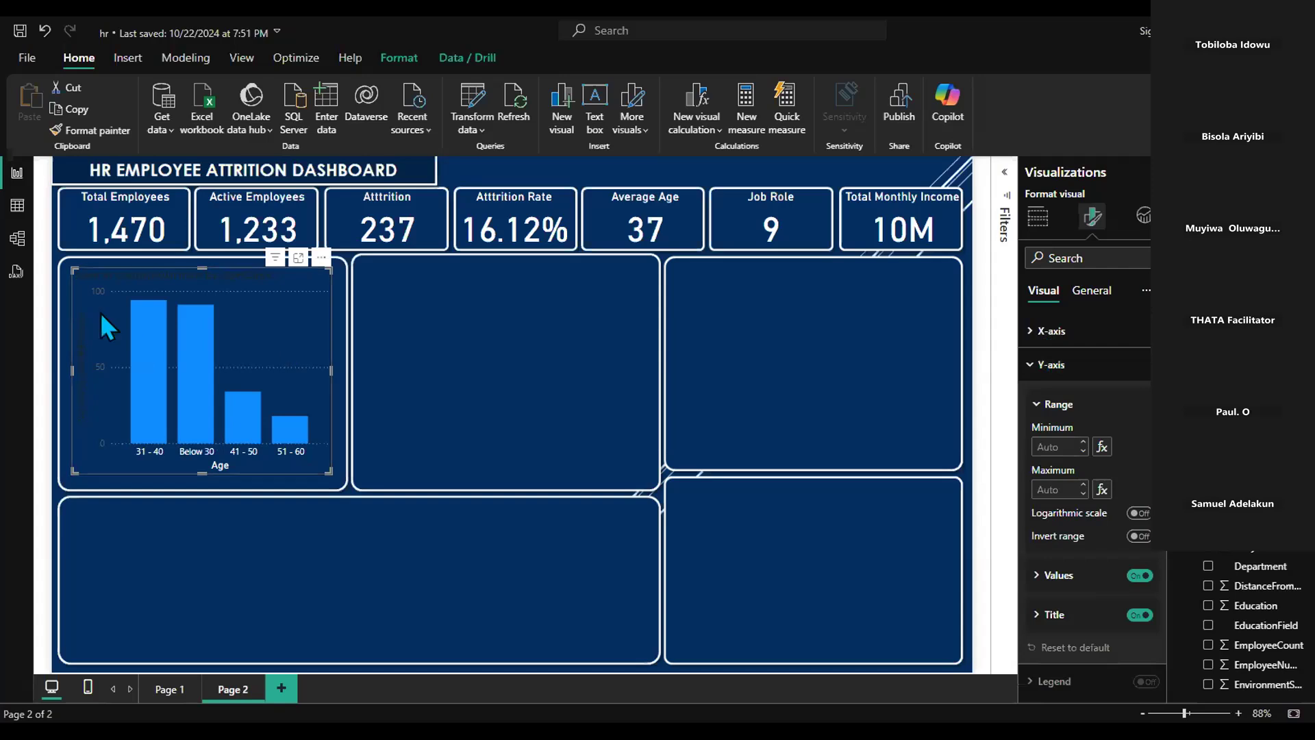
scroll(1095, 426, down, 3)
scroll(1095, 426, up, 3)
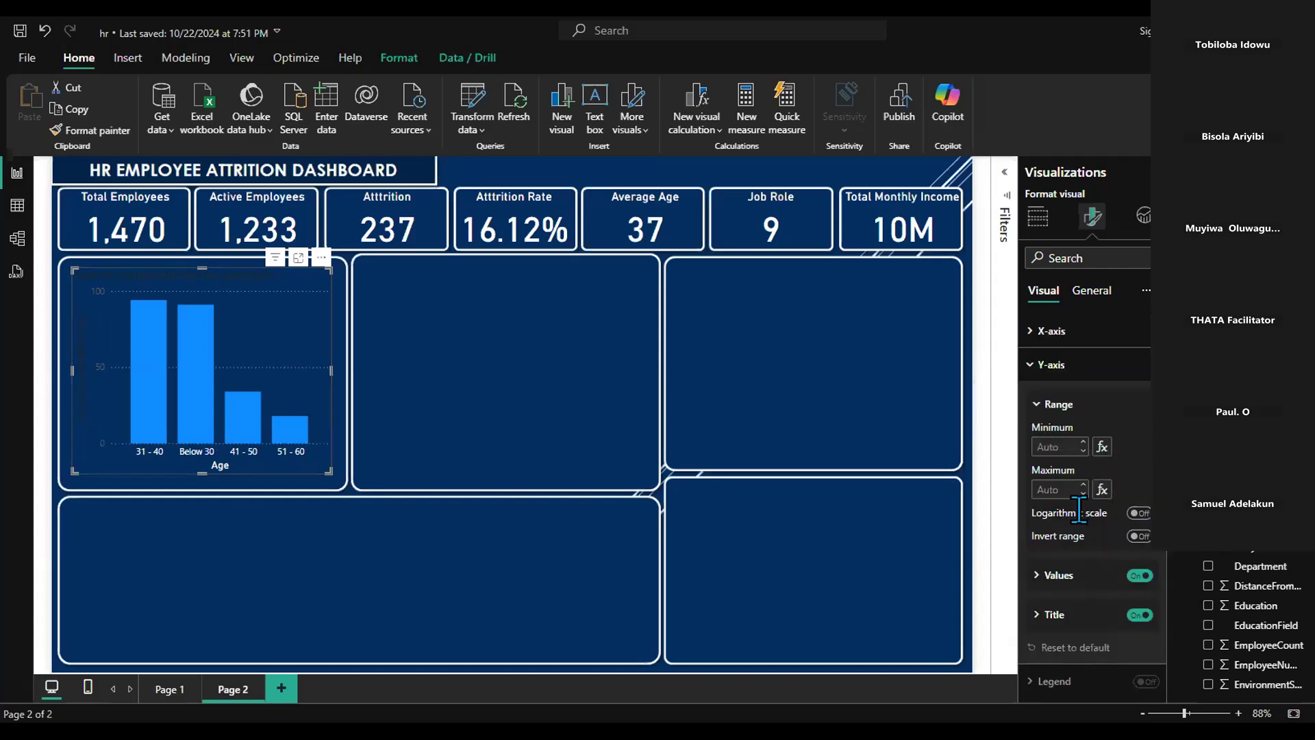
scroll(1086, 555, down, 3)
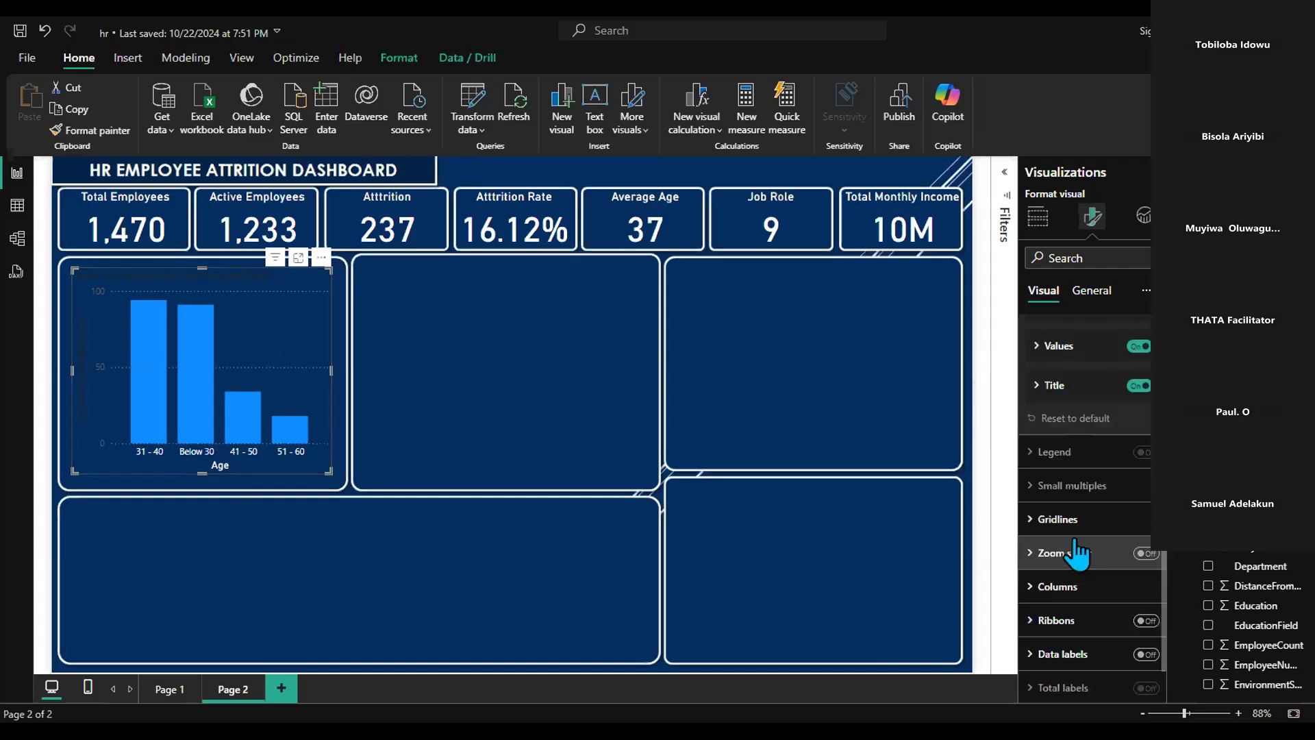
click(1037, 332)
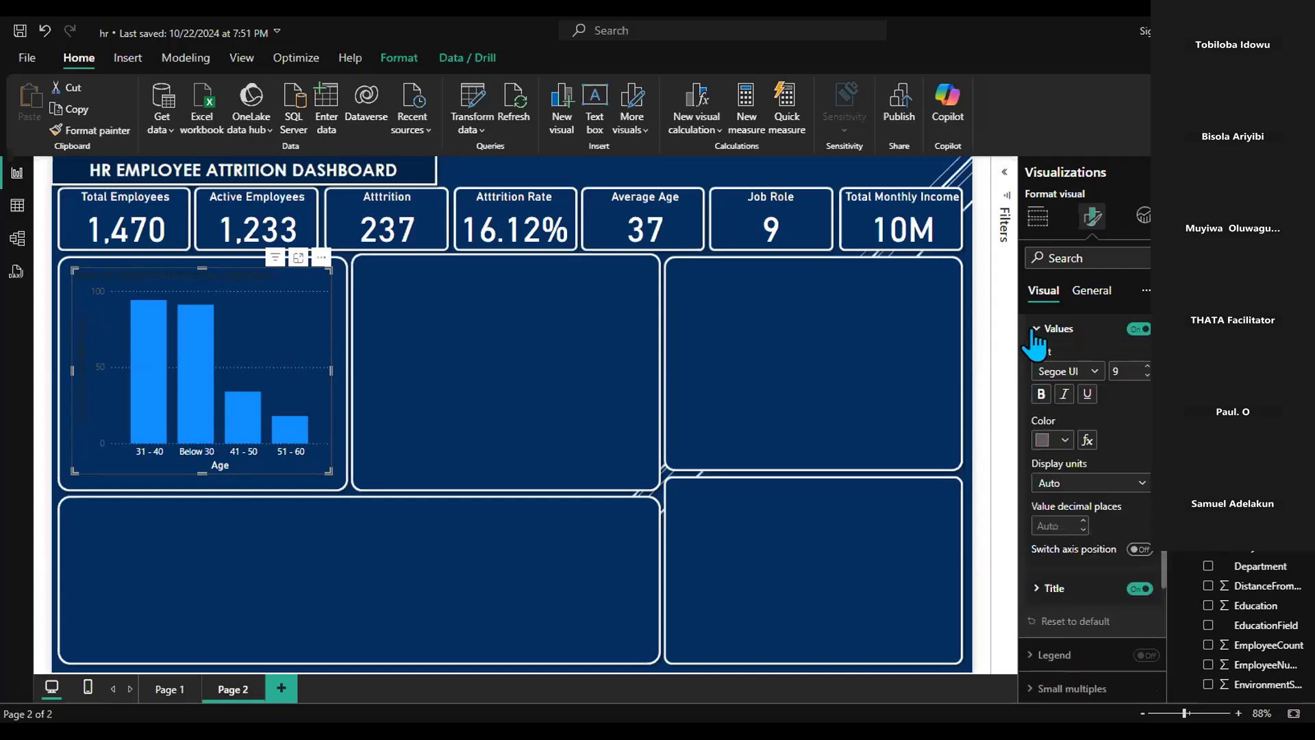
click(1065, 439)
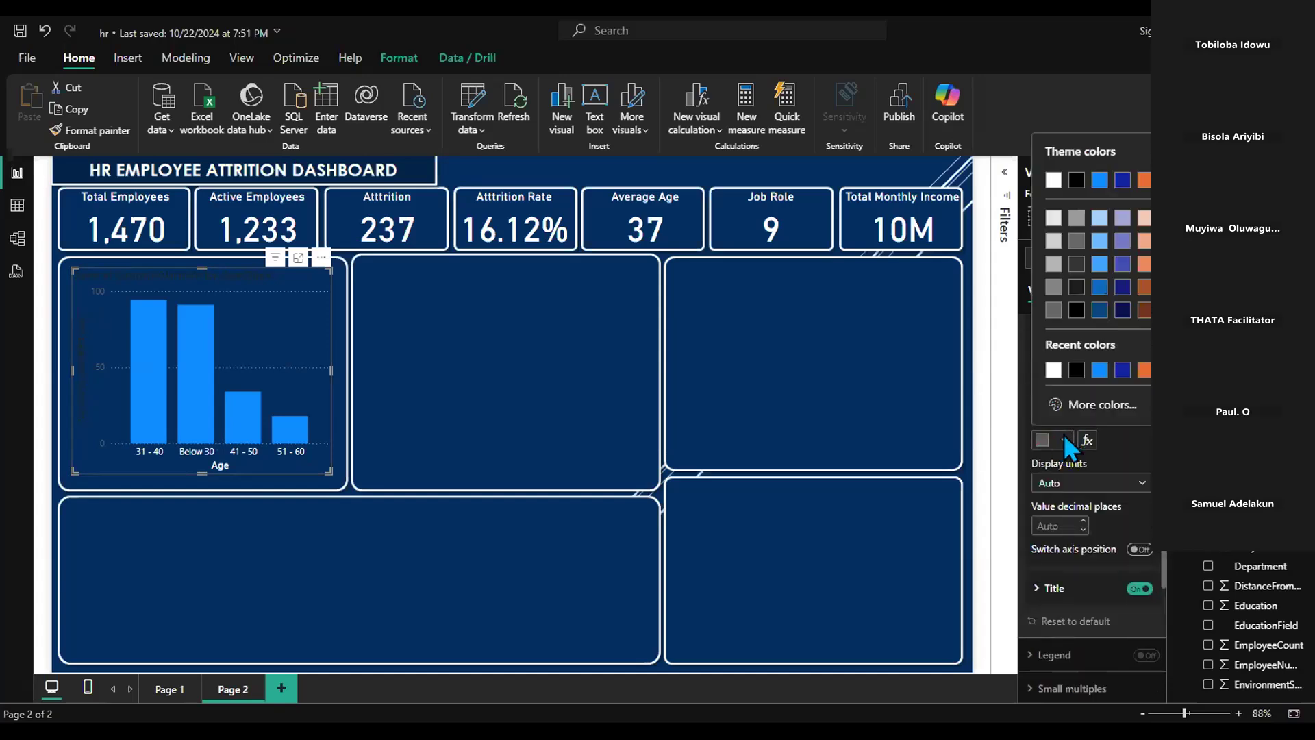
click(1051, 182)
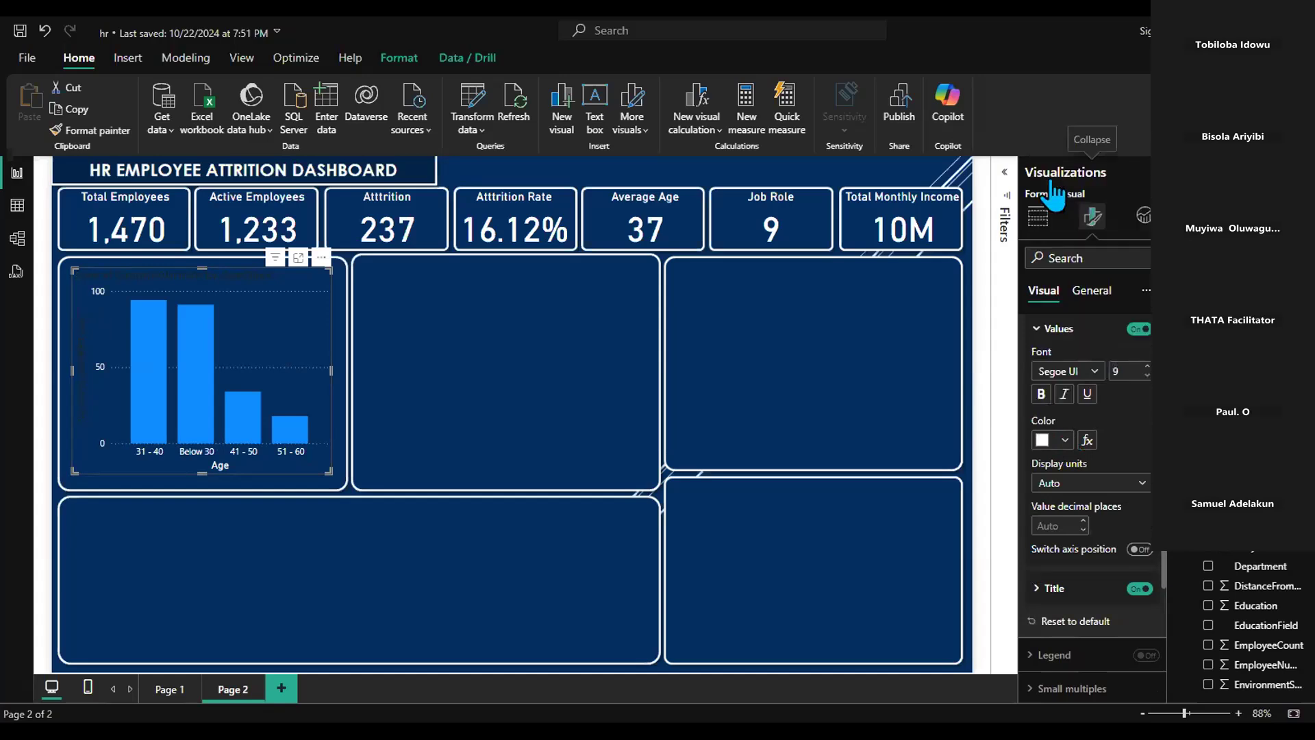
Set the column chart's Y-axis title to "Attrition" and colour it white
scroll(1107, 462, down, 4)
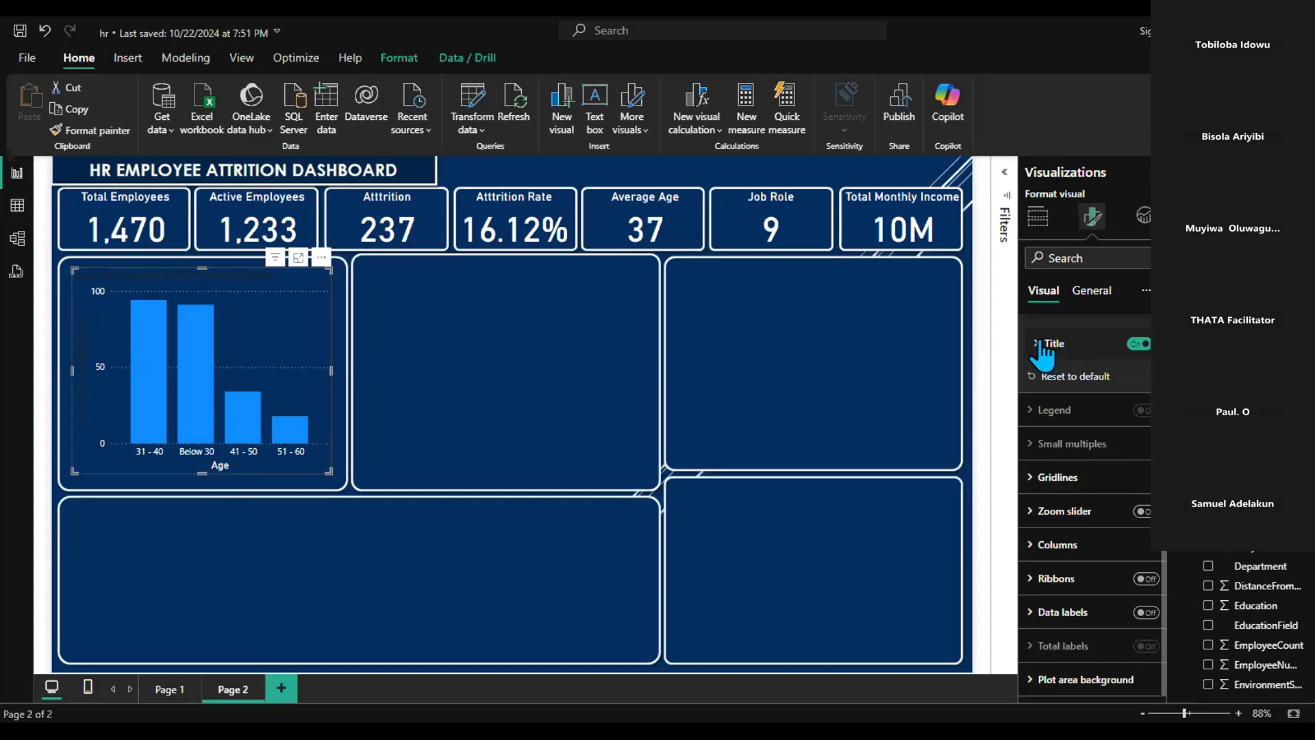
click(1041, 345)
click(1064, 386)
text(A)
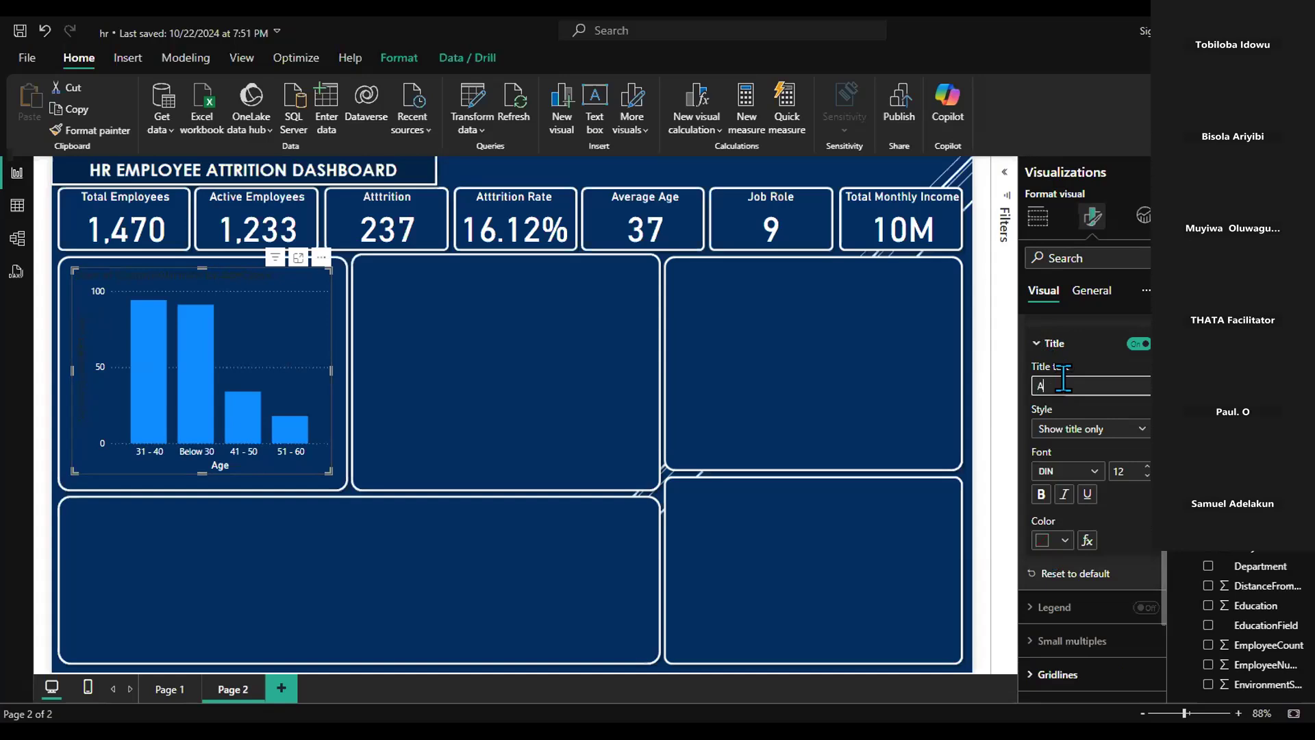
text(ttrition)
click(1066, 538)
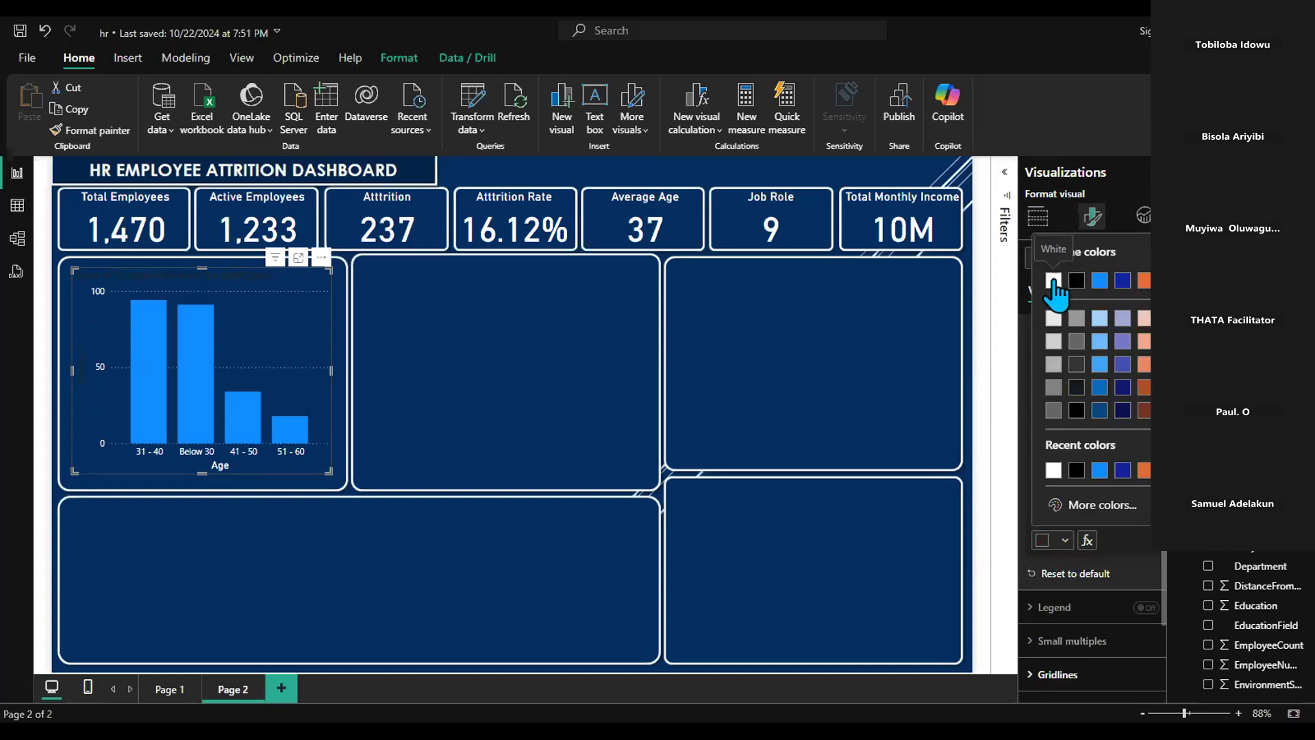
click(1054, 281)
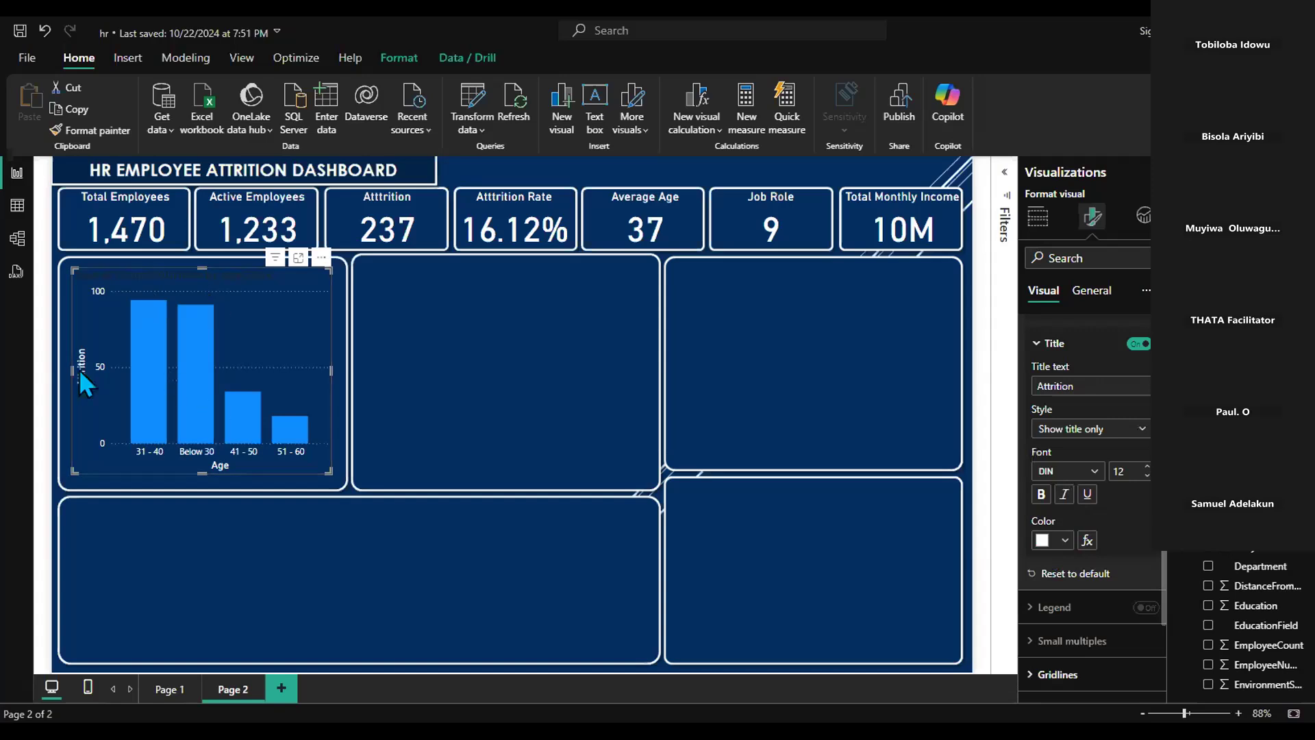
click(1052, 342)
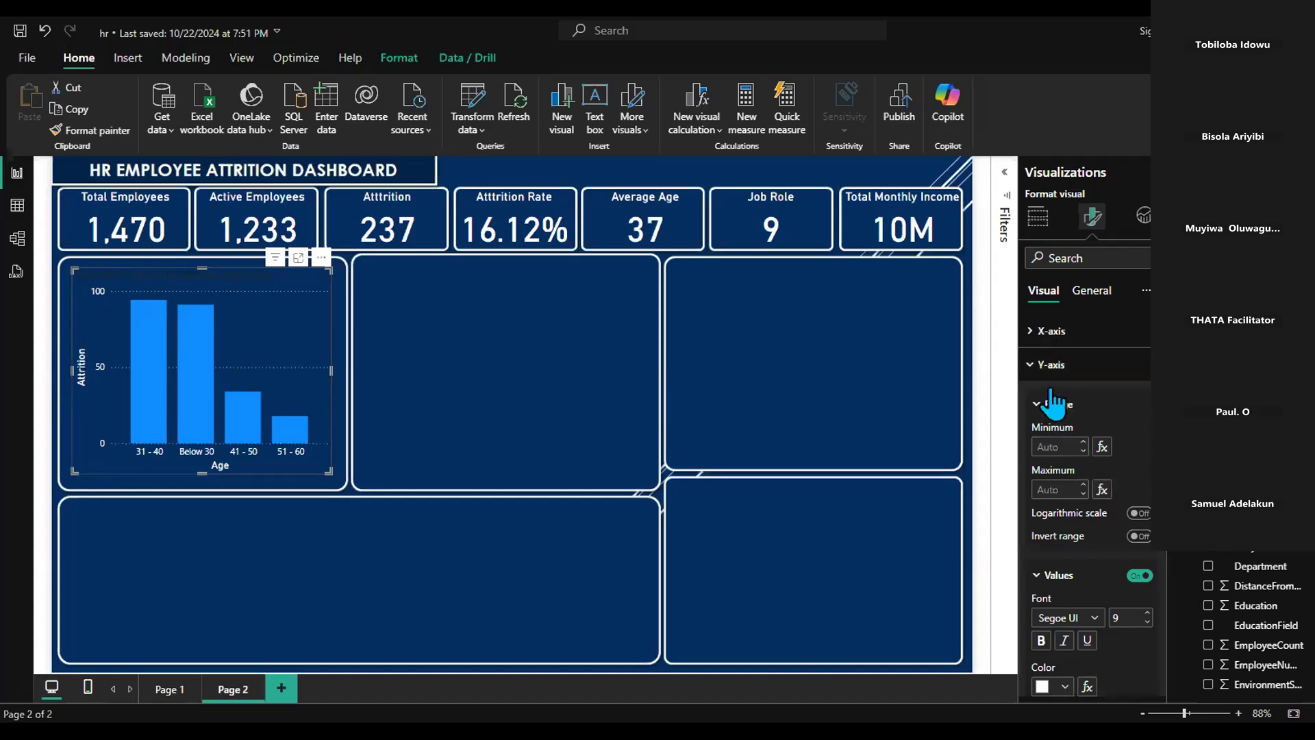
click(1051, 365)
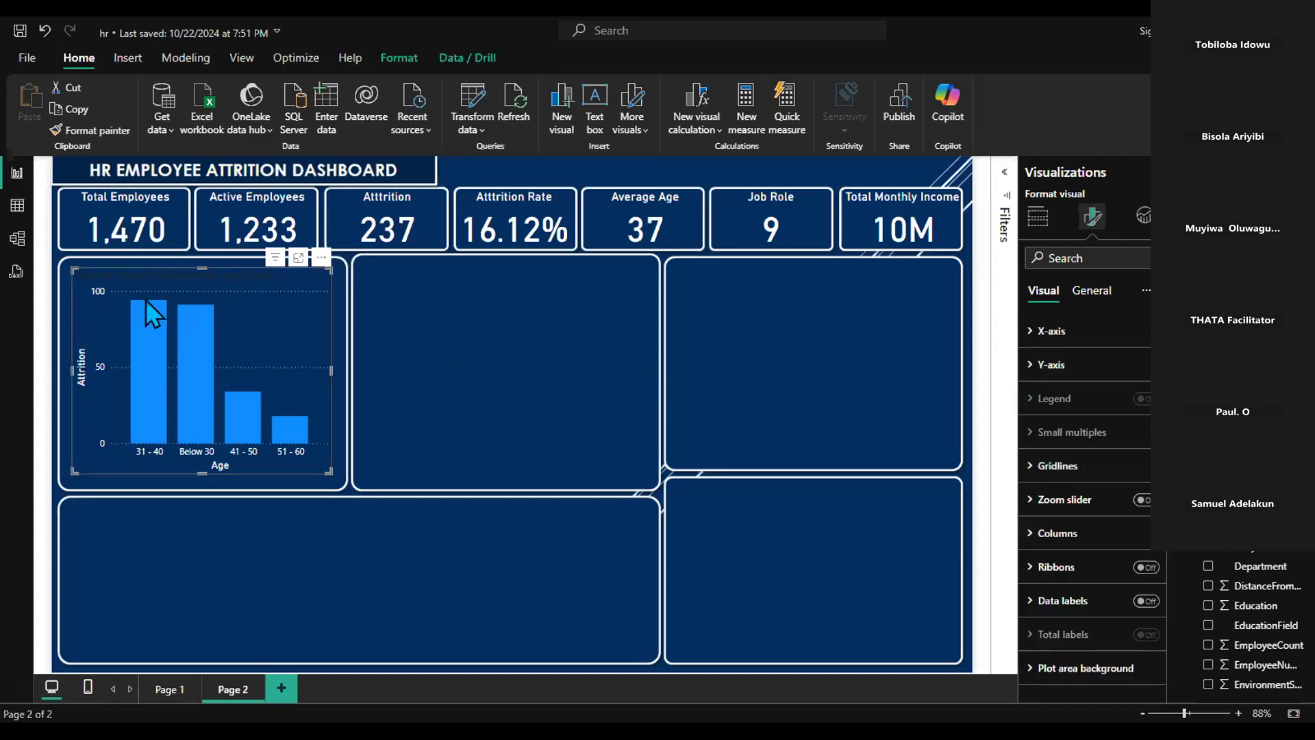
Turn off the horizontal gridlines of the attrition by age chart
click(1042, 466)
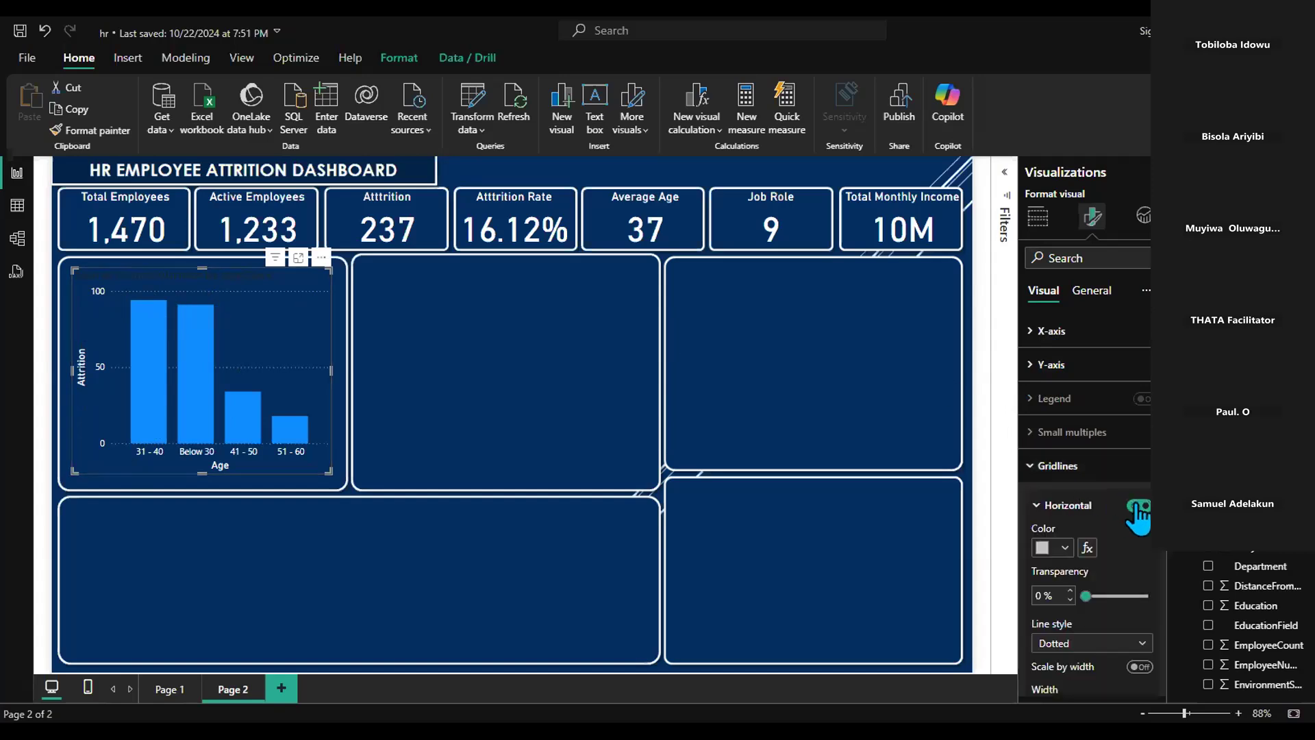
click(1137, 507)
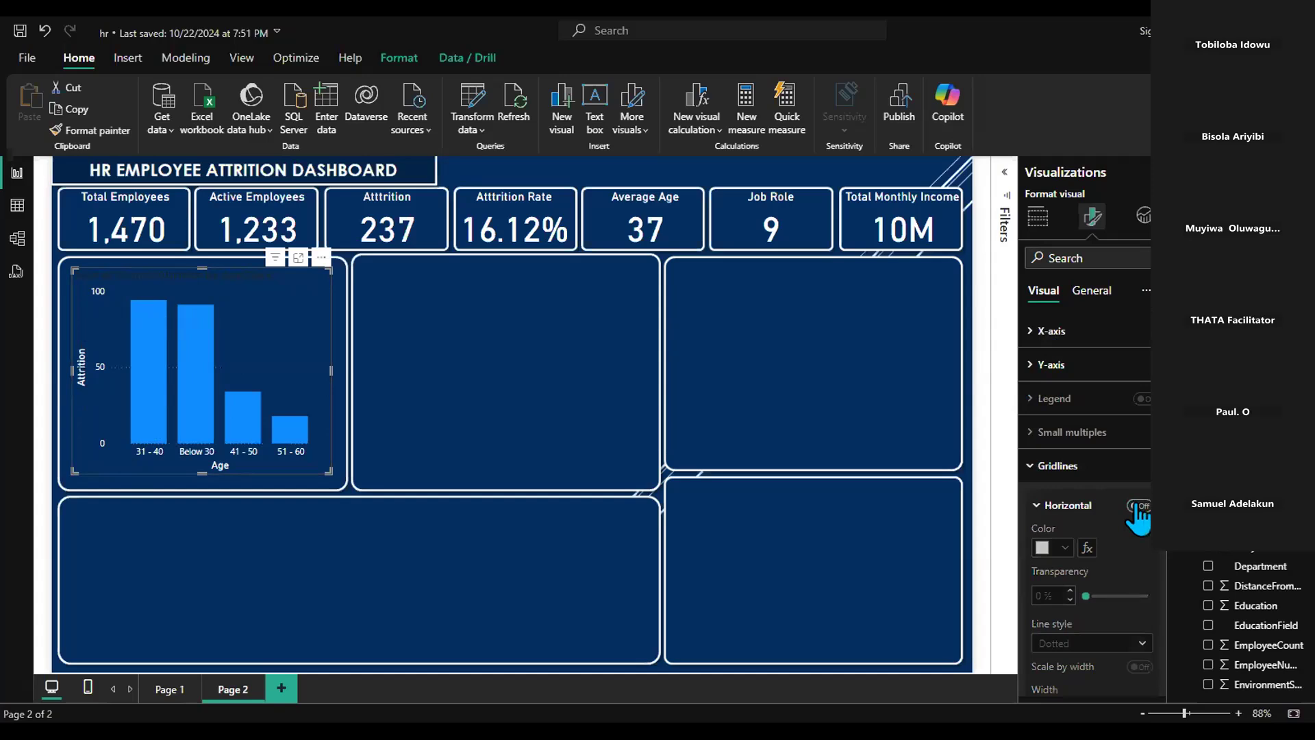
click(1085, 480)
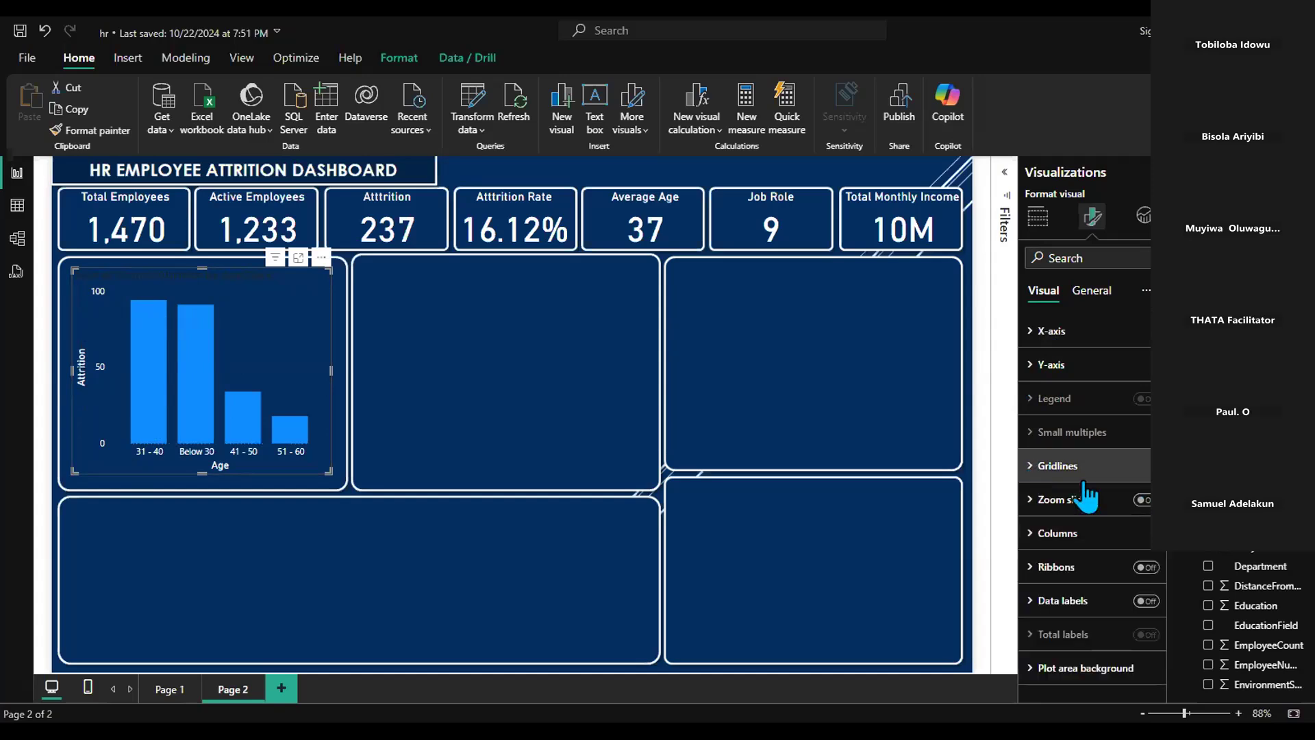
Try purple and pale yellow as the fill for all columns of the age chart, and settle on light blue
click(1031, 536)
scroll(1048, 537, down, 3)
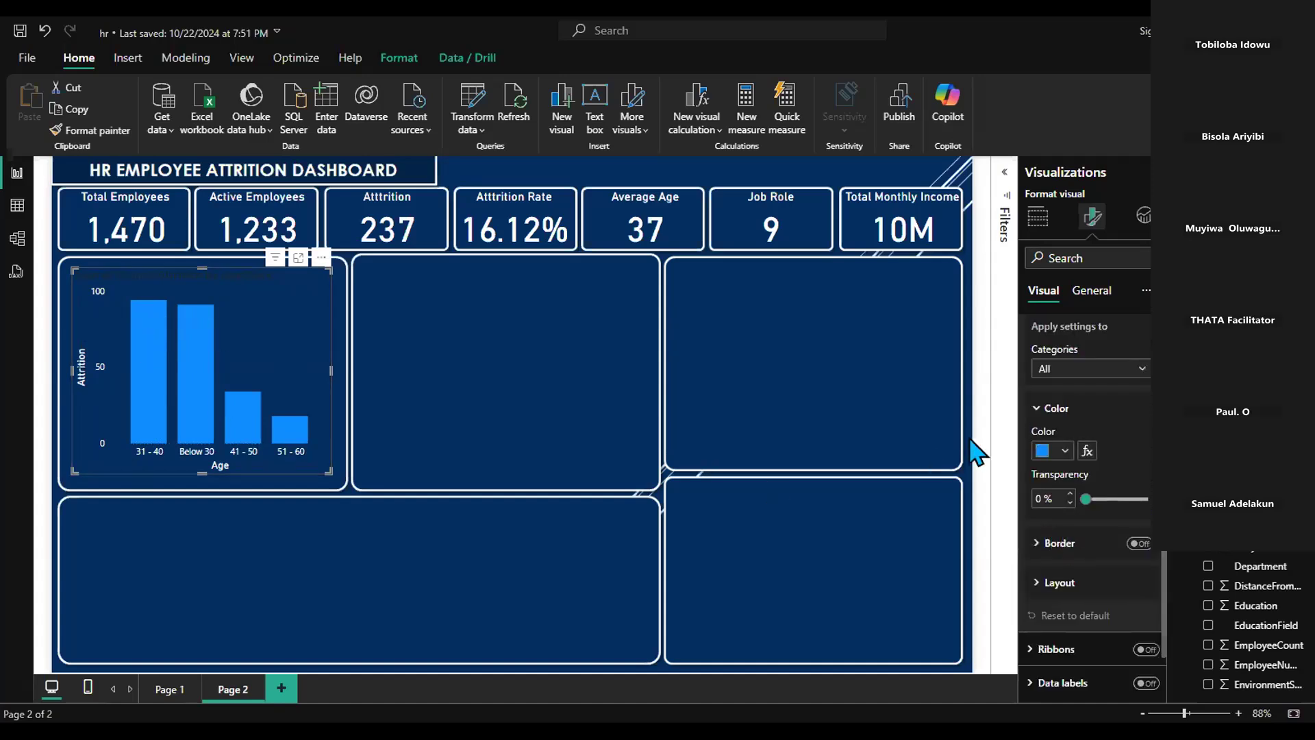
click(1066, 452)
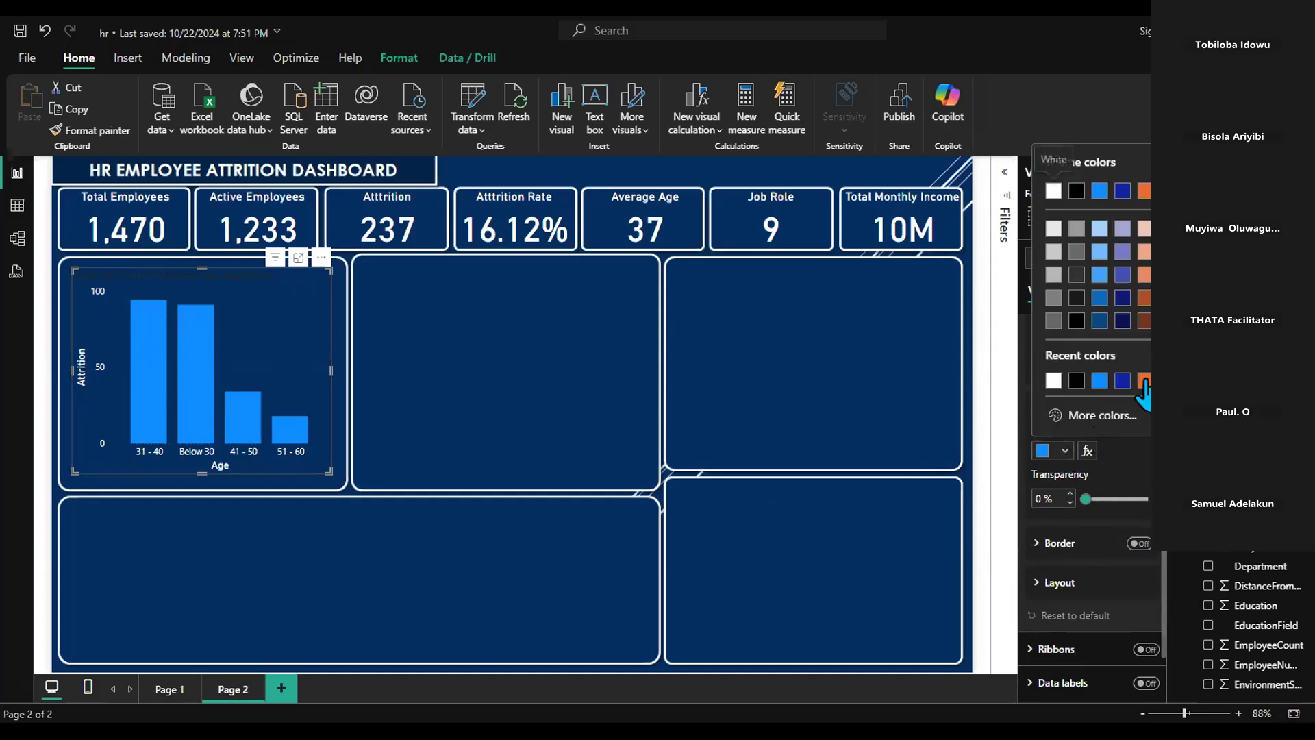
click(1215, 191)
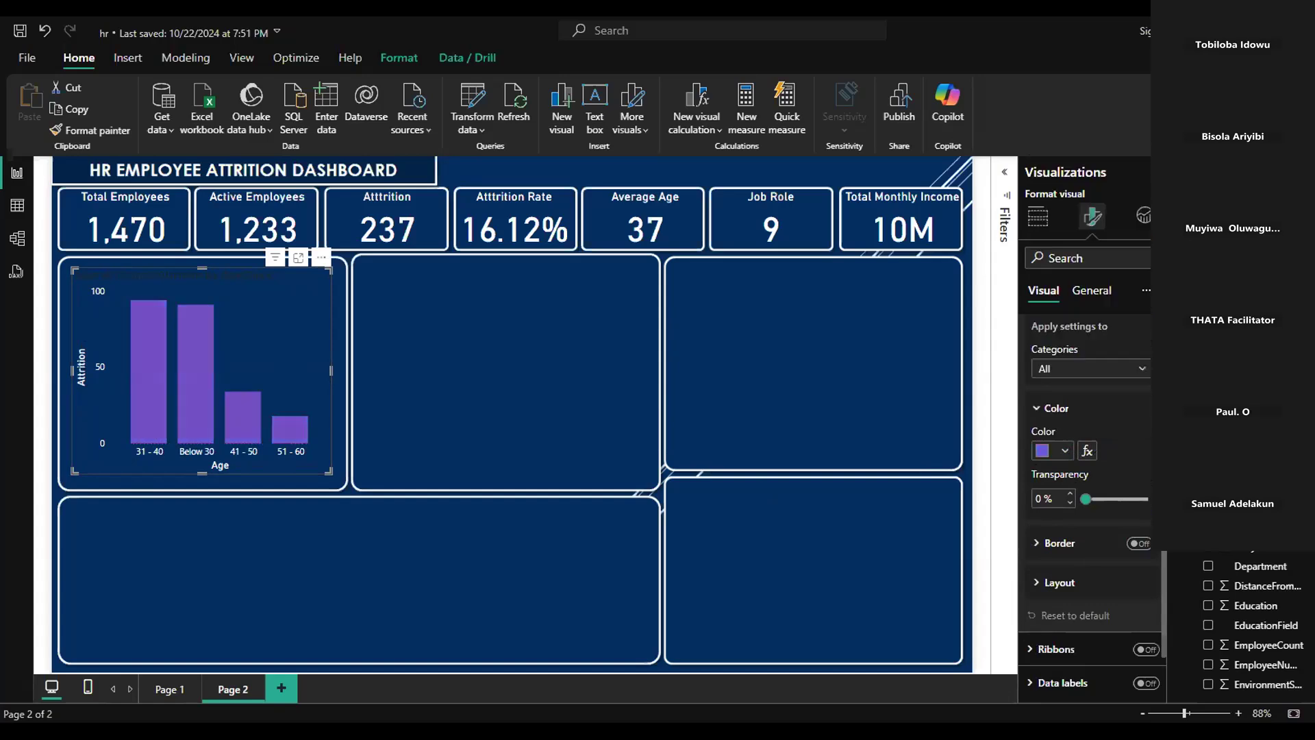
click(1066, 451)
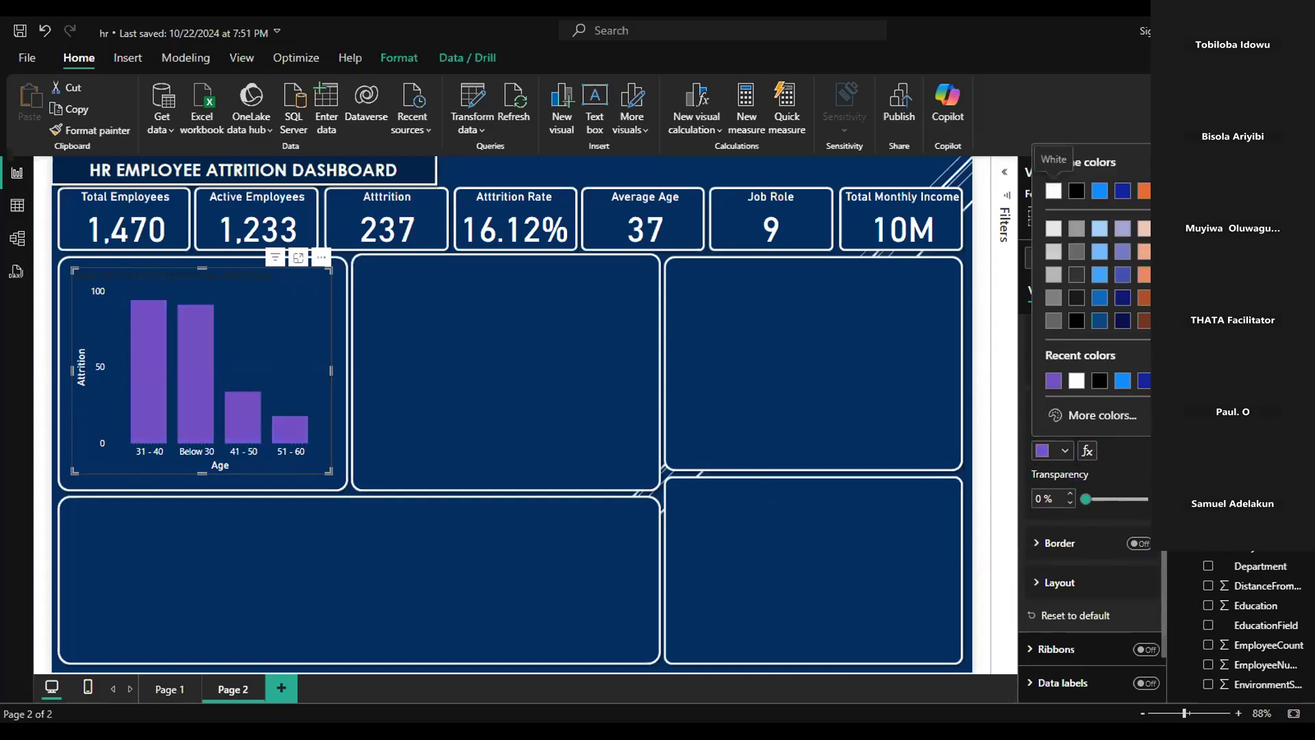
click(1238, 229)
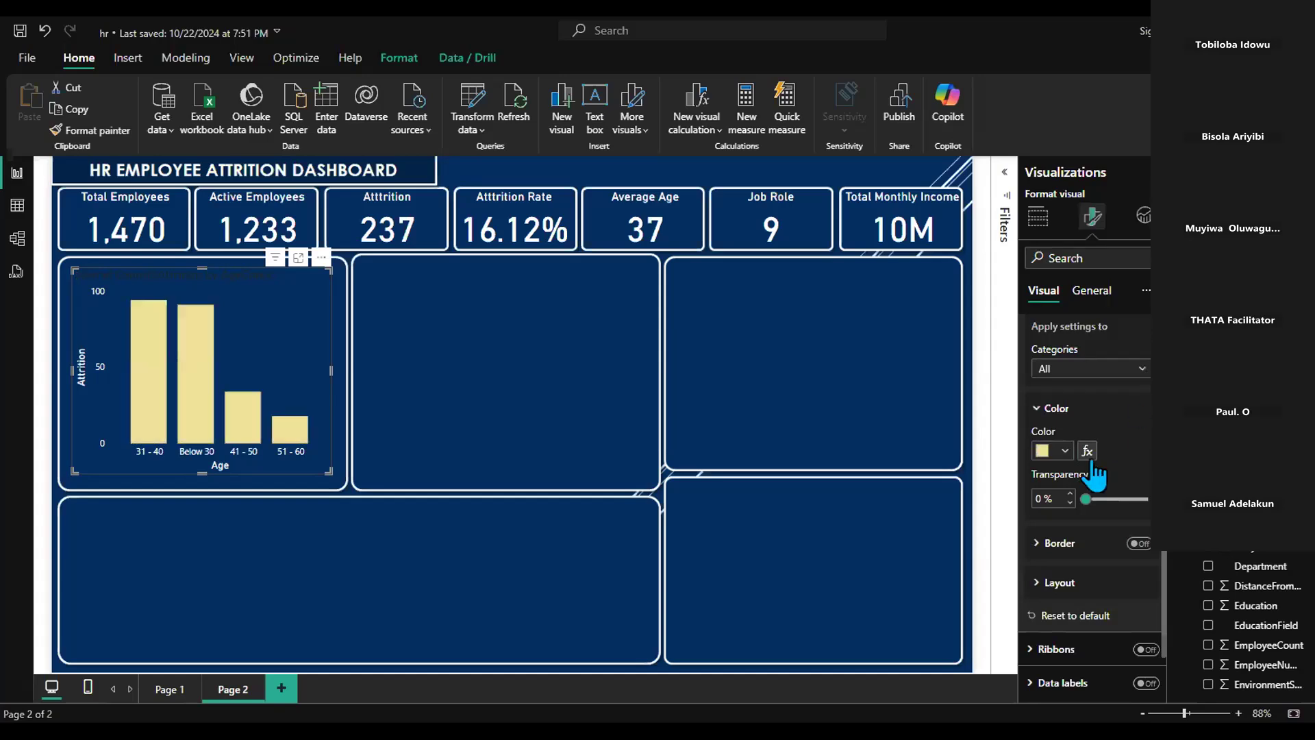
click(1063, 450)
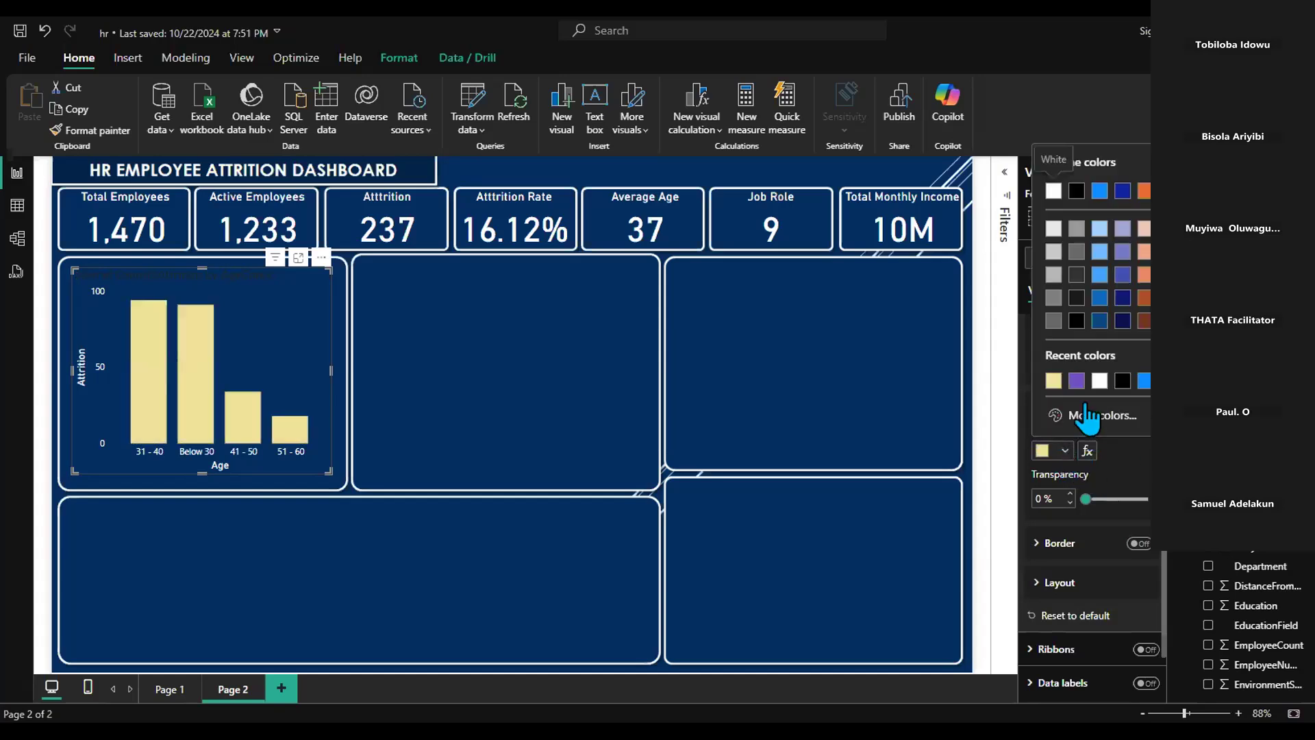
click(1100, 230)
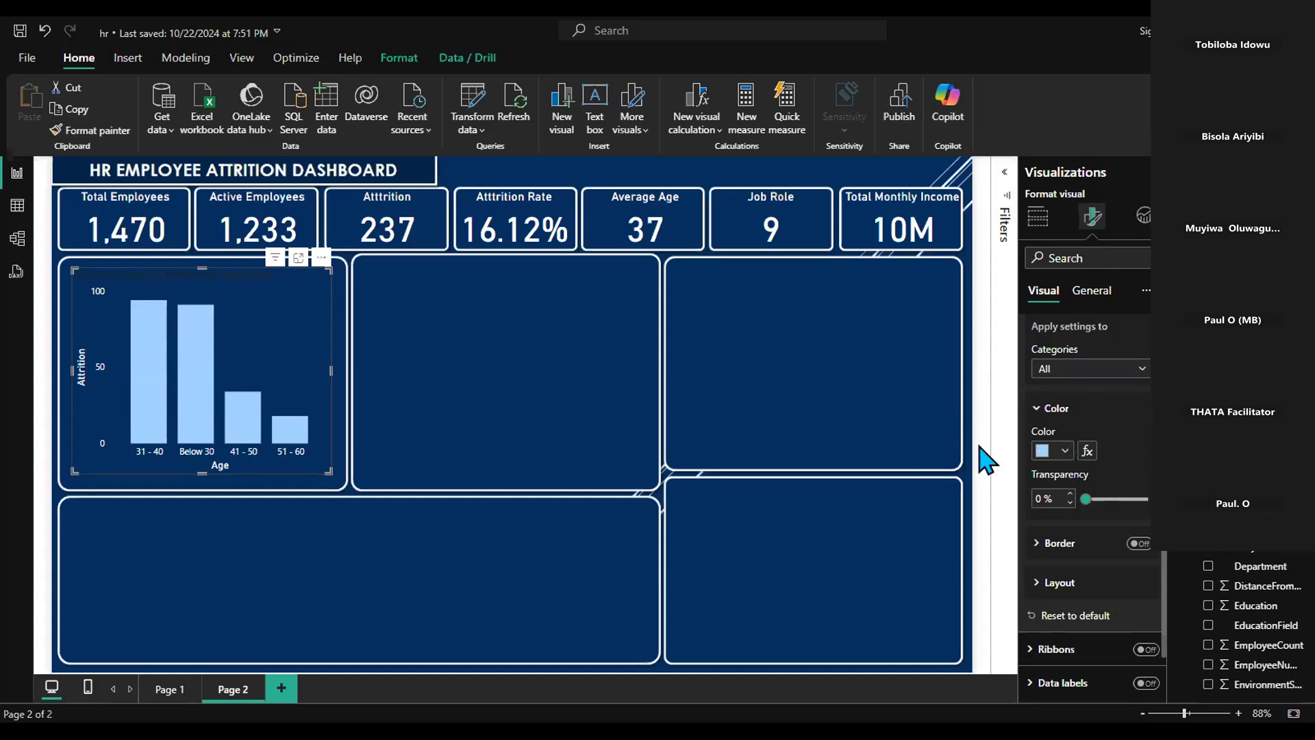
scroll(1074, 501, down, 1)
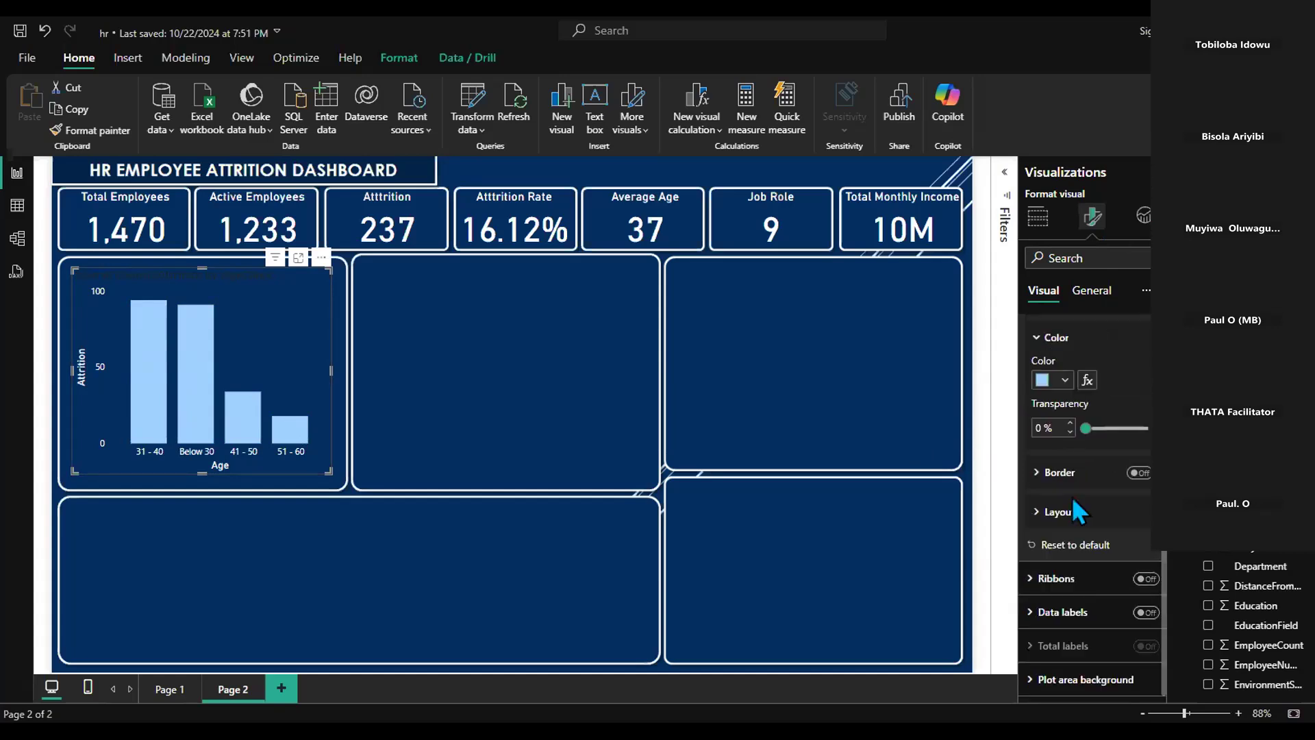
scroll(1071, 496, up, 5)
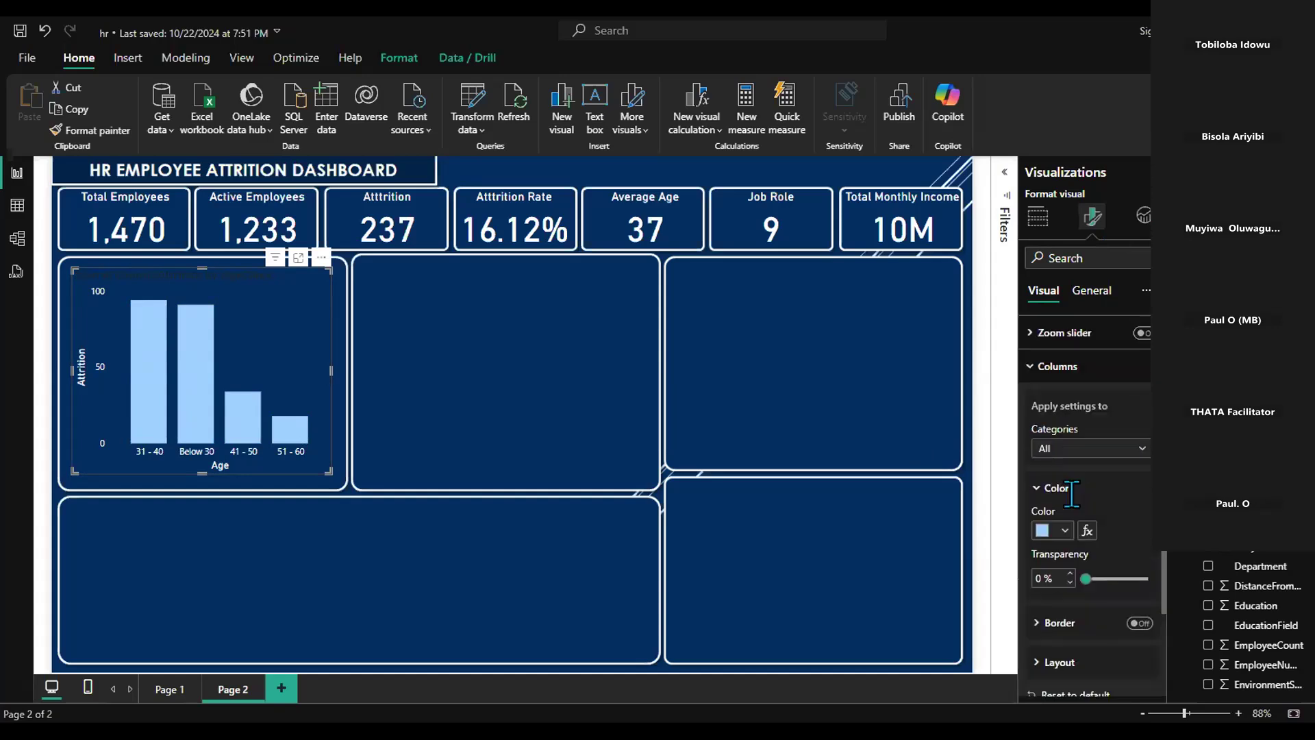
scroll(1076, 507, down, 5)
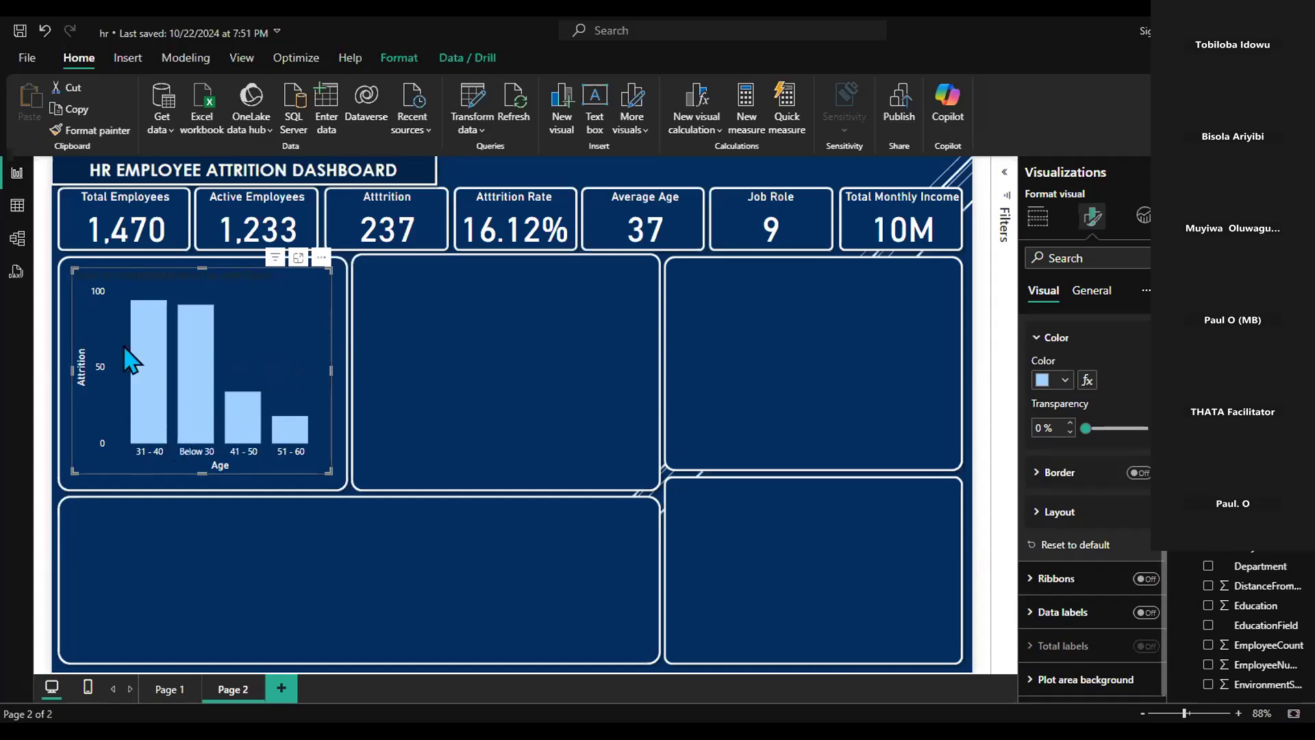
mouse_move(215, 340)
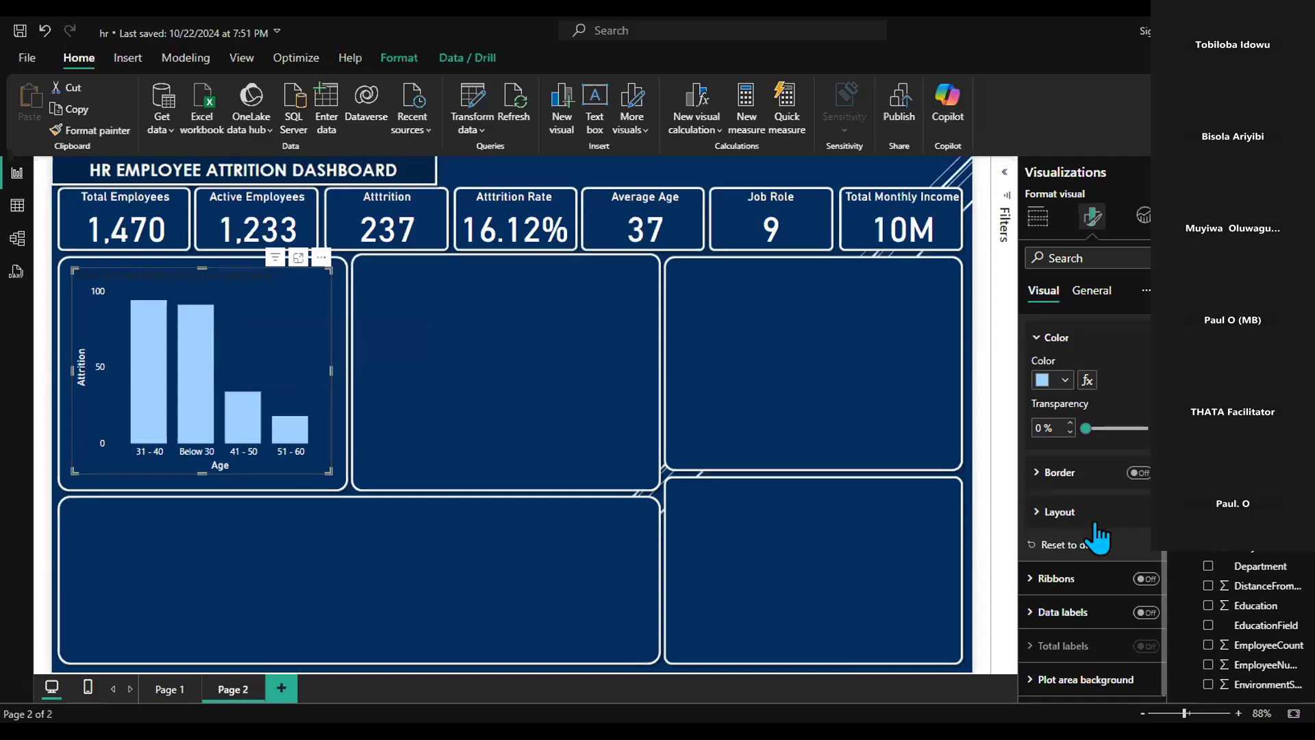
scroll(1094, 582, up, 5)
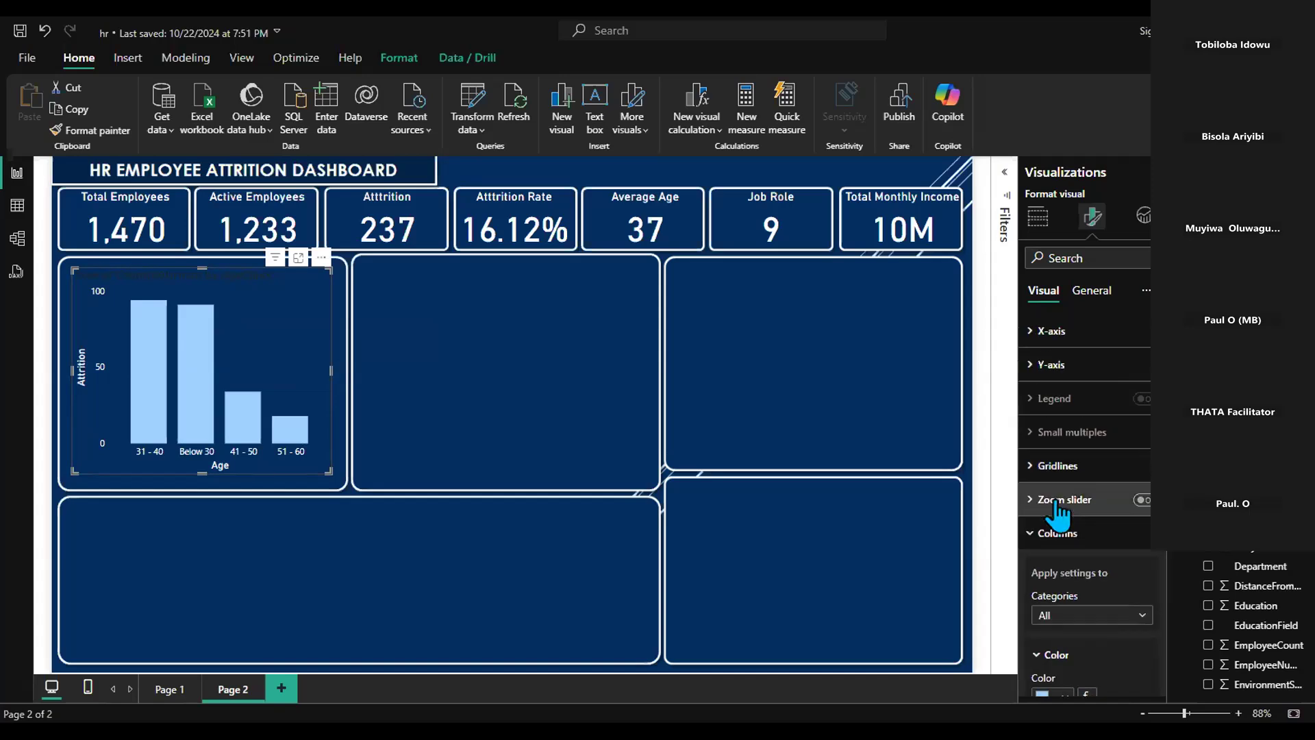
scroll(1094, 586, down, 5)
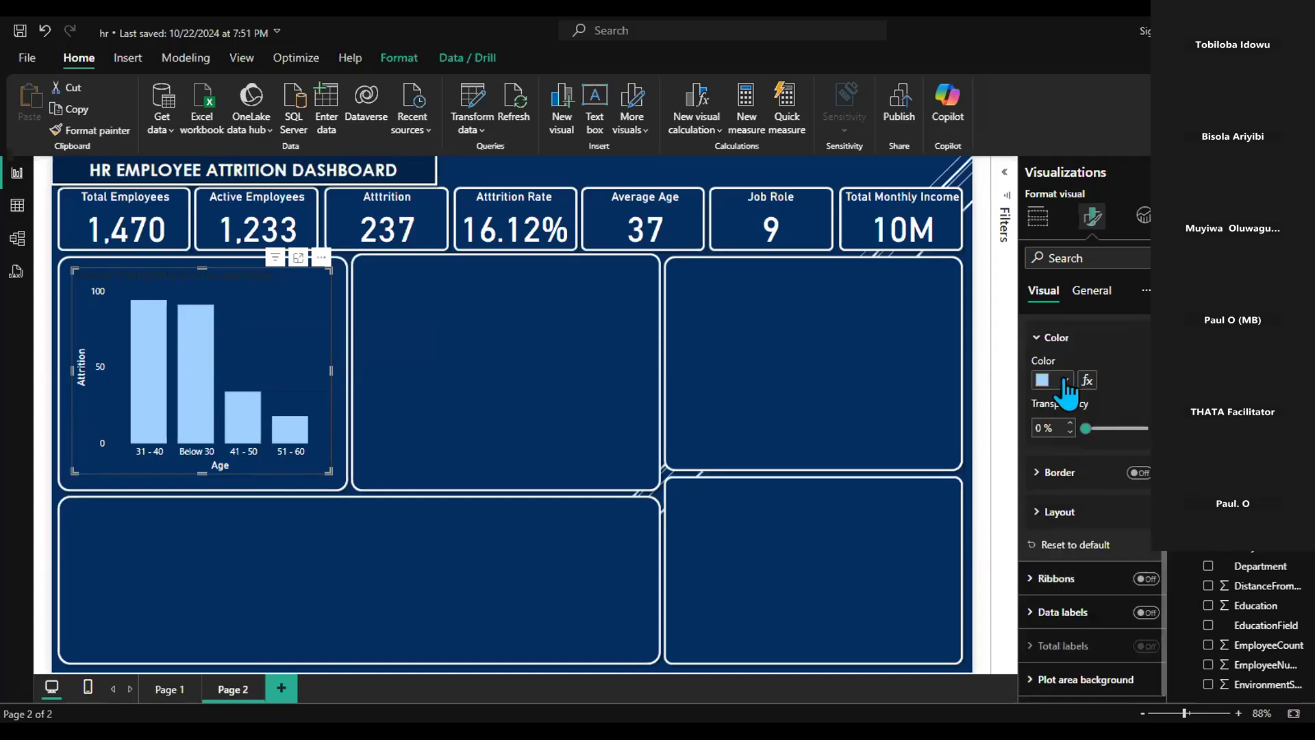
scroll(1067, 398, up, 3)
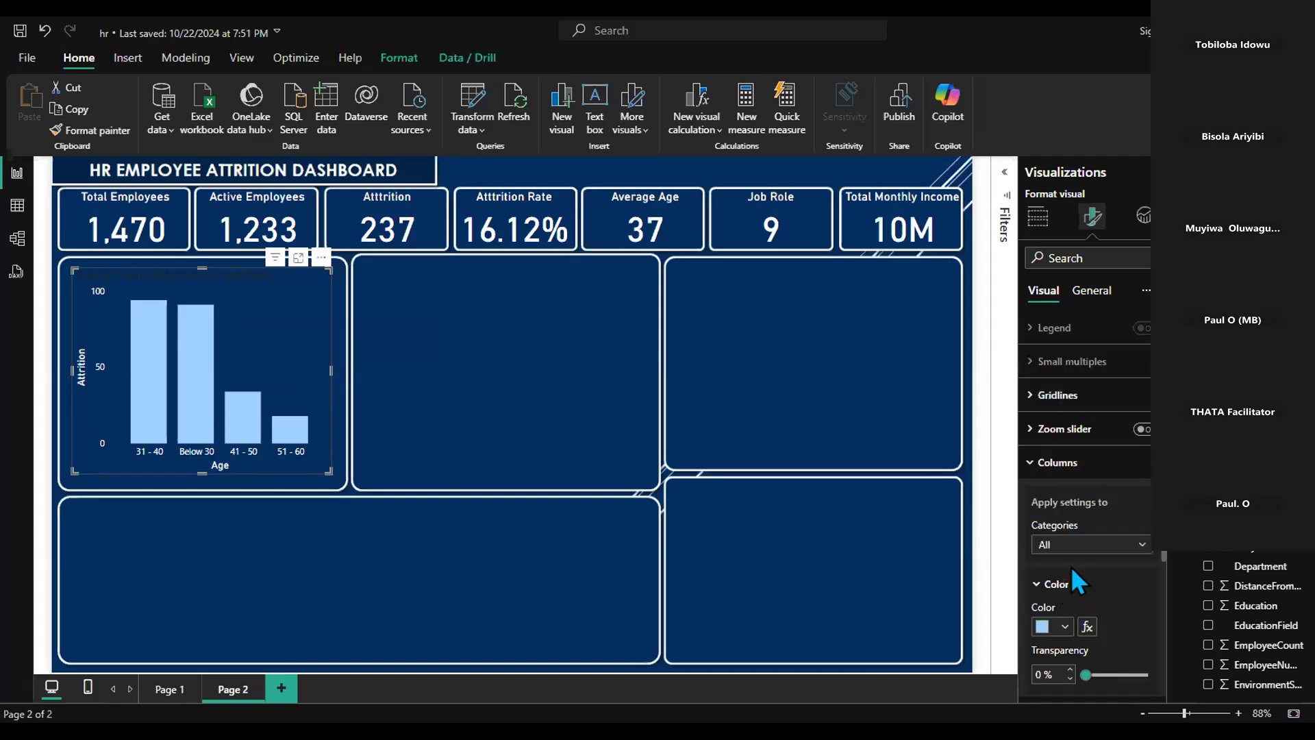
Turn on data labels for the attrition by age column chart
scroll(1158, 554, down, 3)
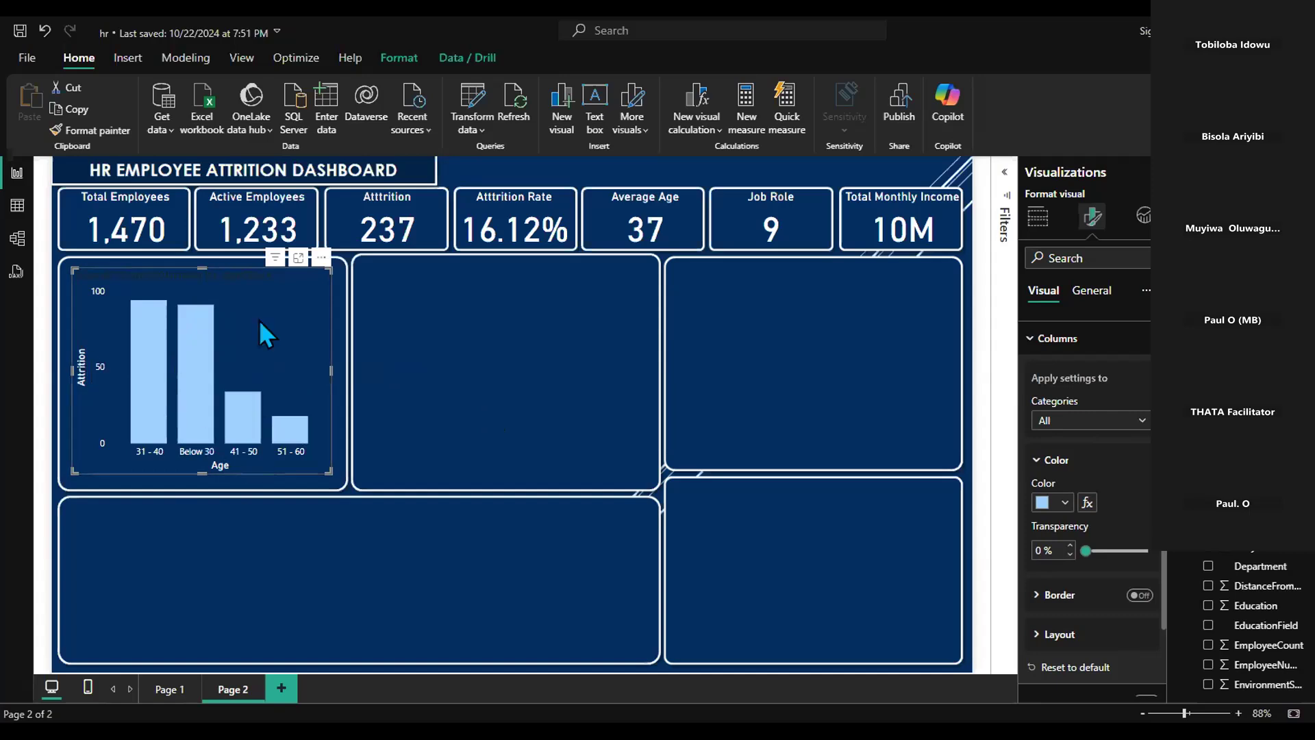
scroll(1096, 548, down, 3)
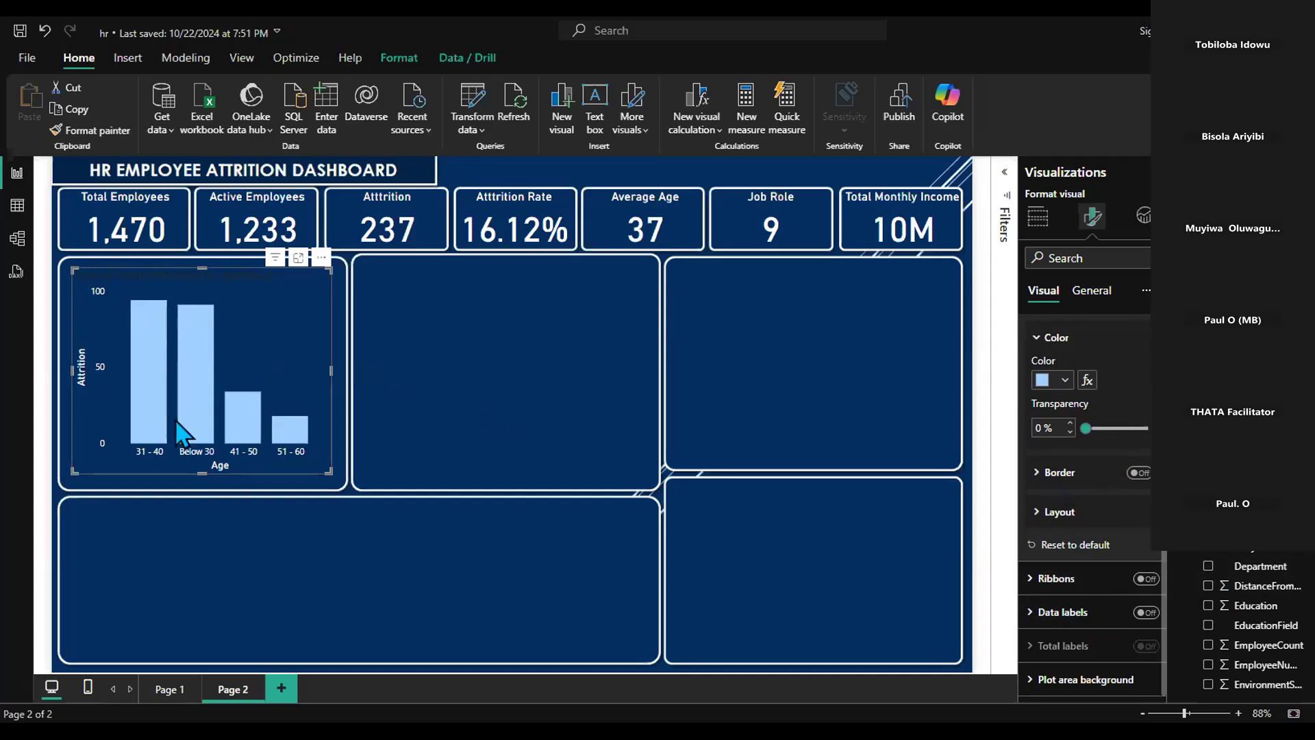
click(1155, 613)
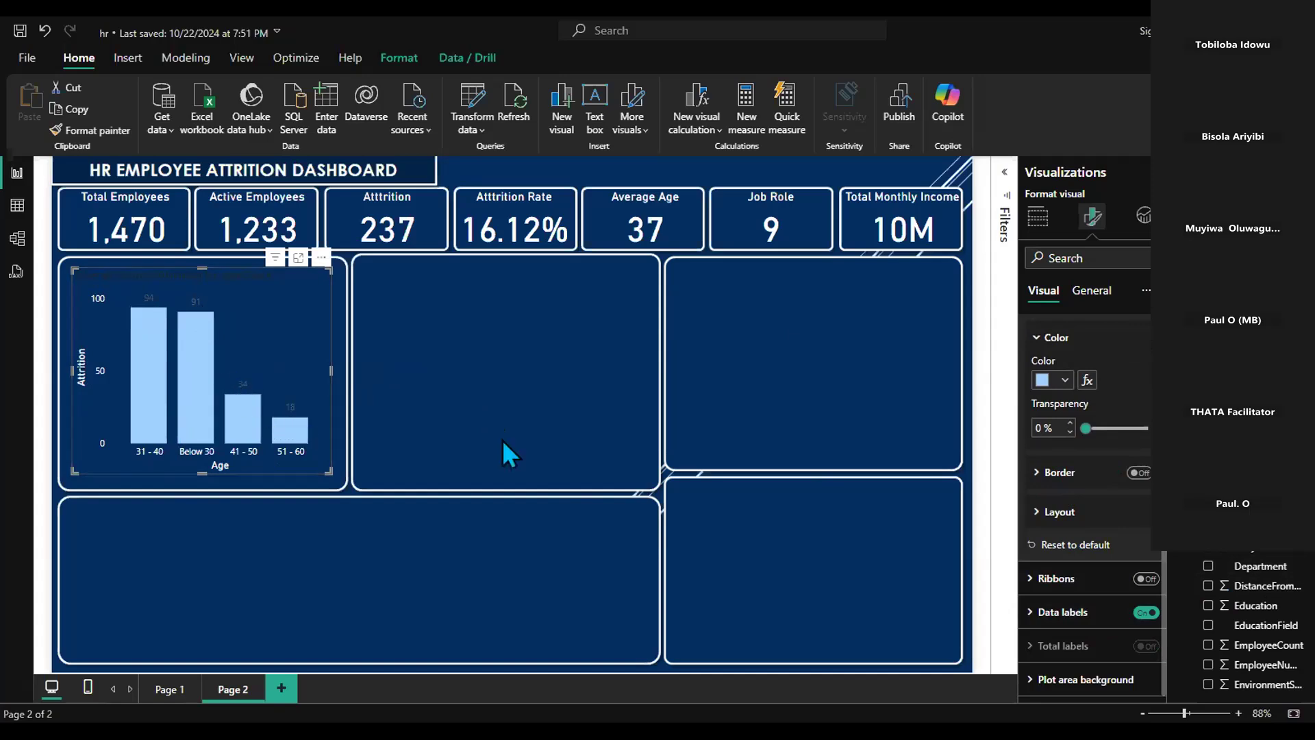
Change the colour of the column chart's data label values to white
click(1055, 612)
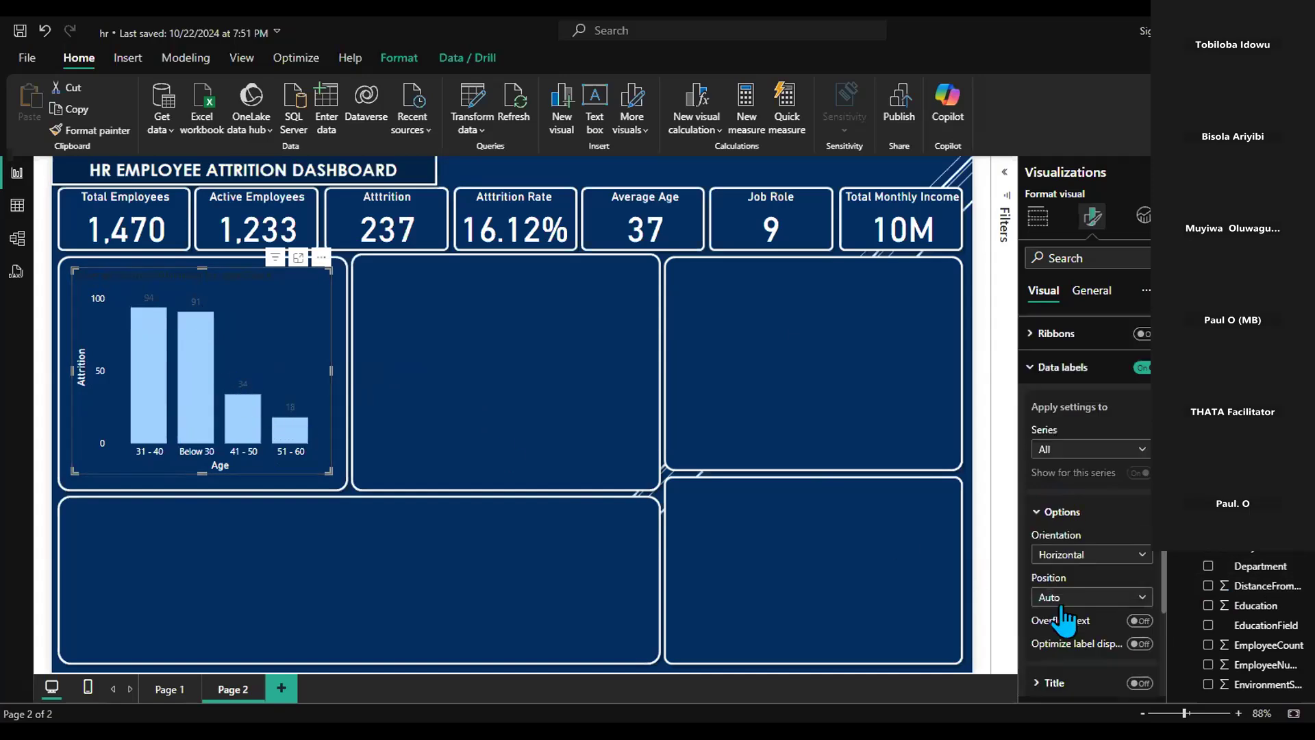
scroll(1074, 523, down, 5)
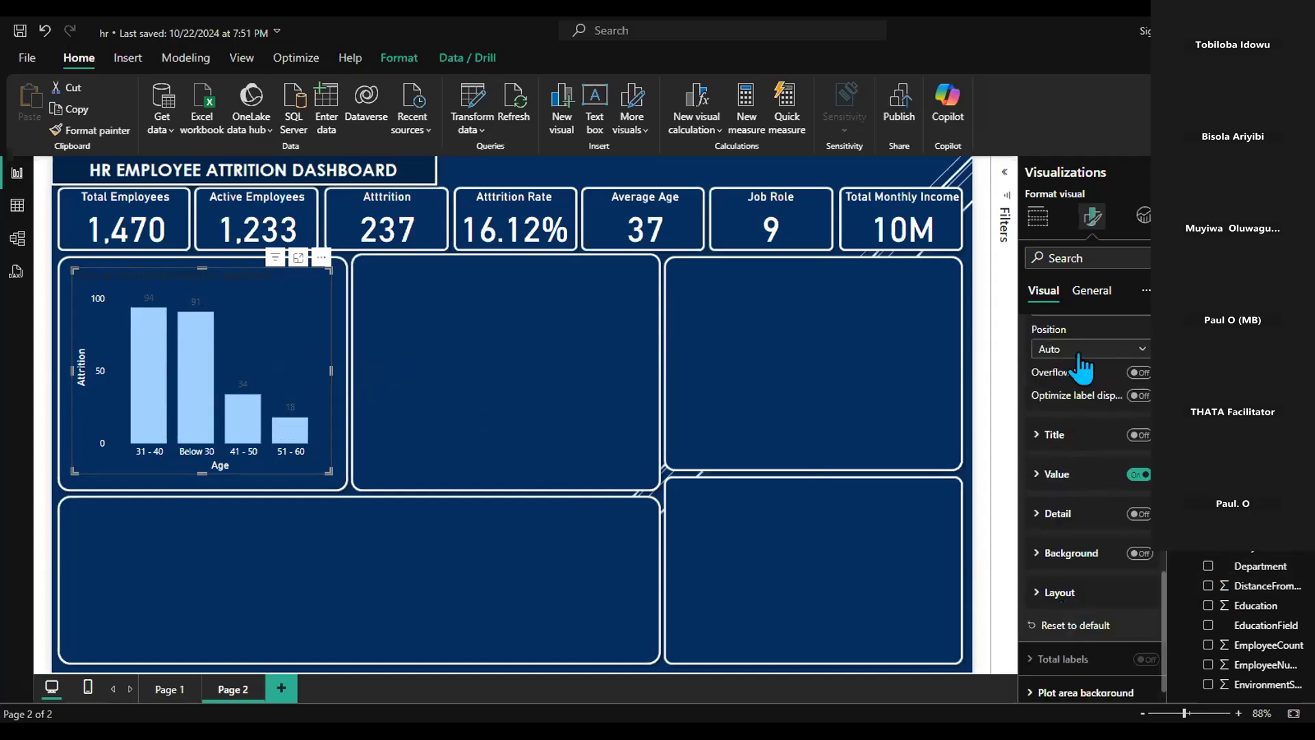
scroll(1110, 483, down, 1)
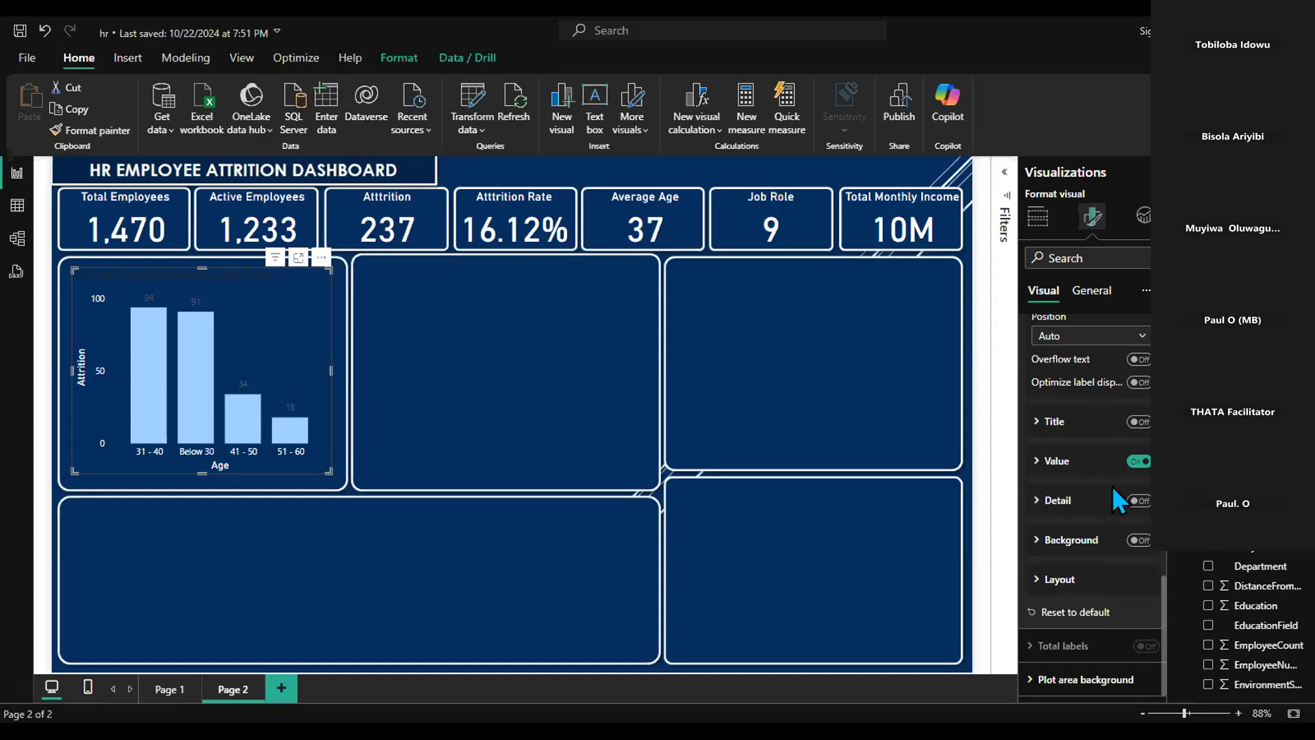
click(1039, 464)
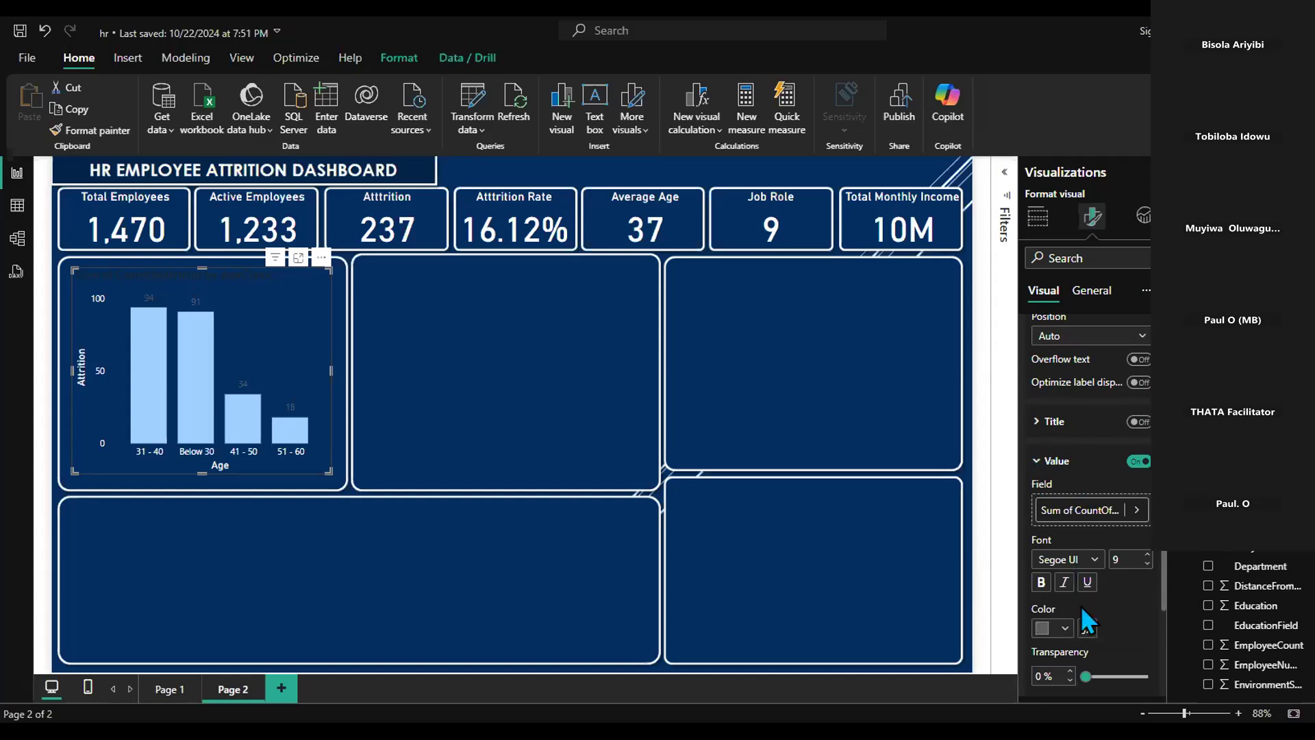
click(1062, 628)
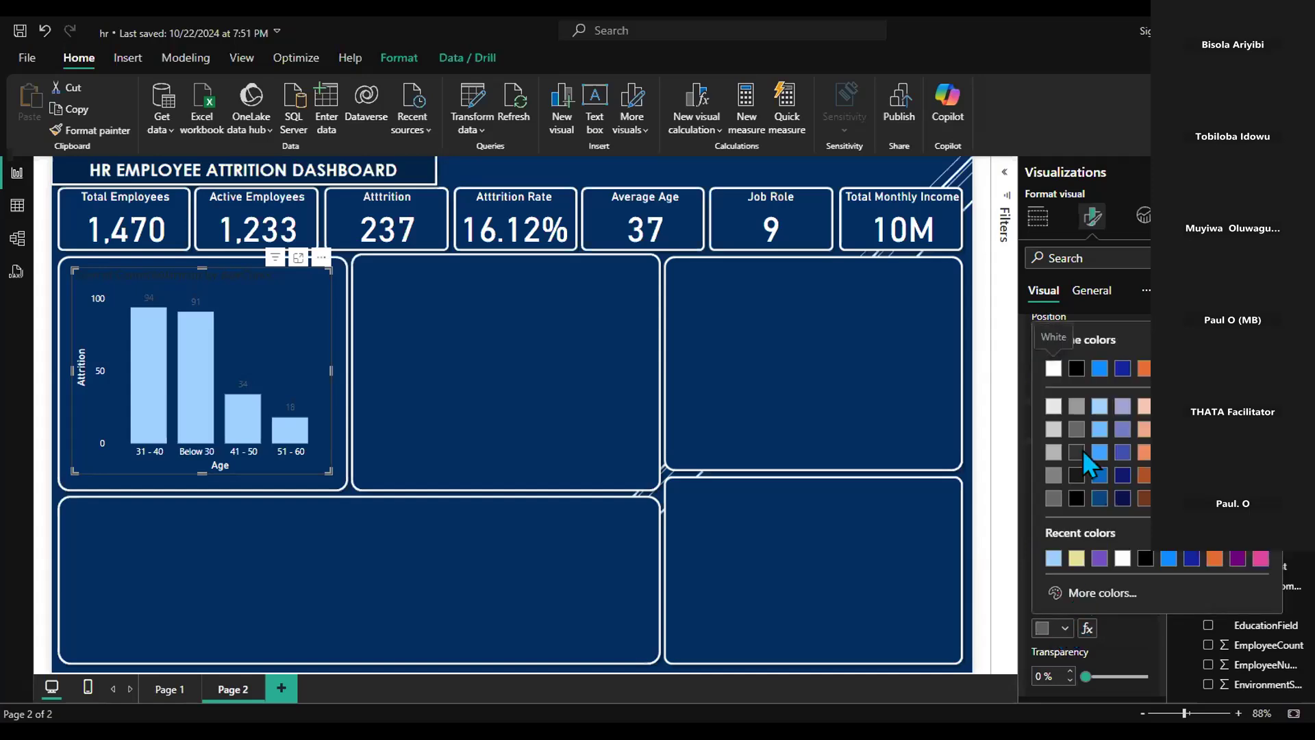
click(1053, 368)
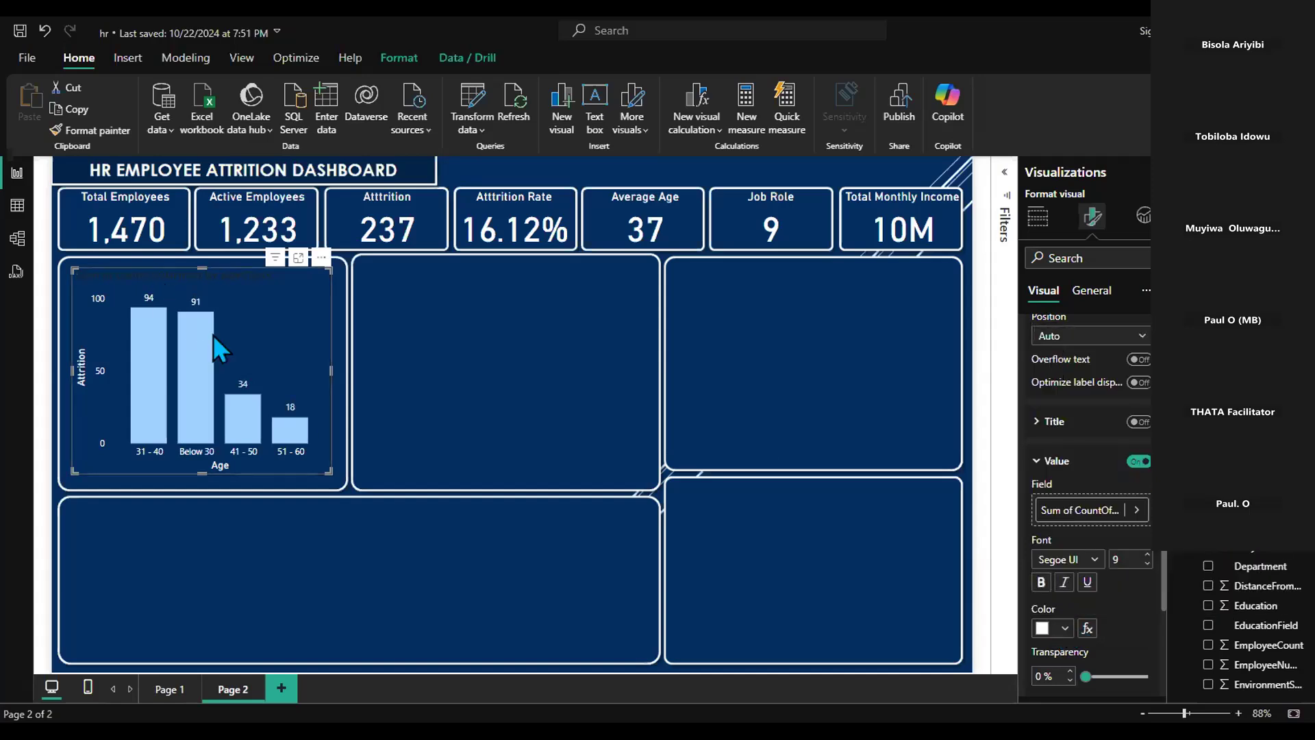
Enlarge the attrition by age chart slightly from its lower-right corner and left edge to fill its frame better
drag(331, 472, 338, 478)
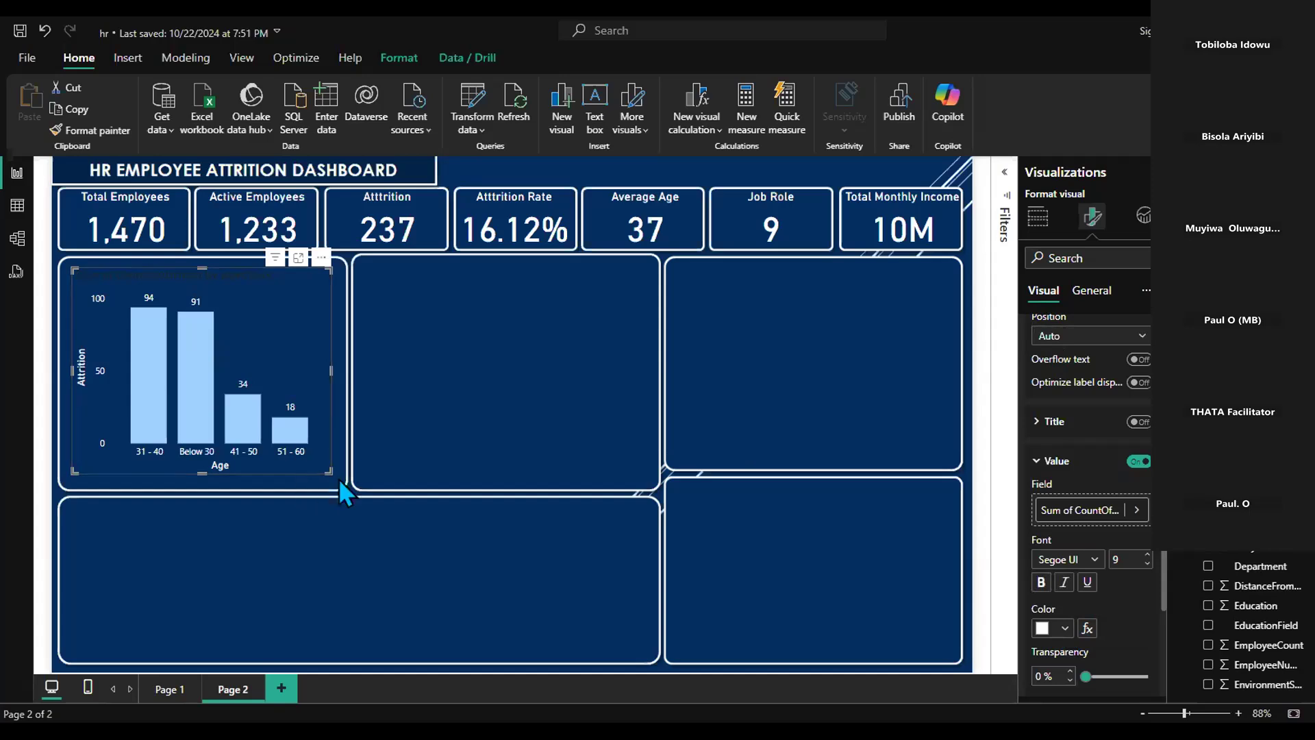
click(258, 544)
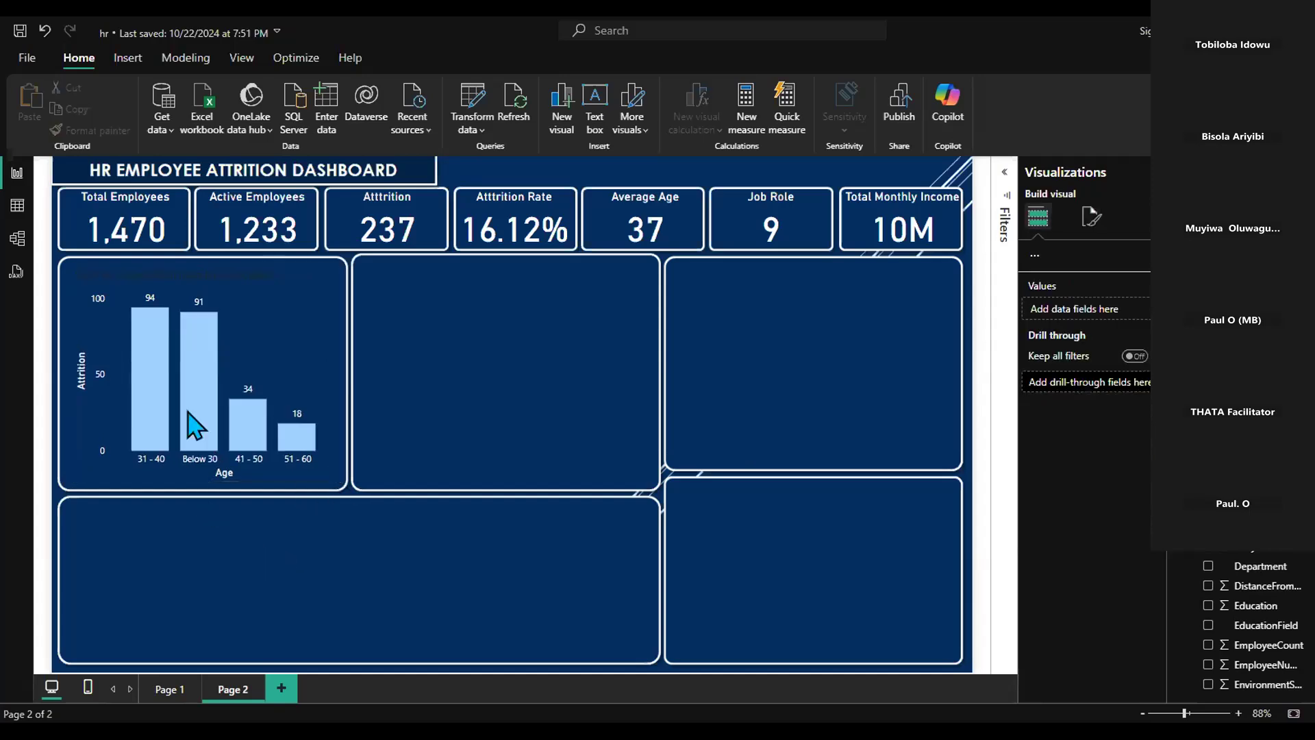
click(293, 293)
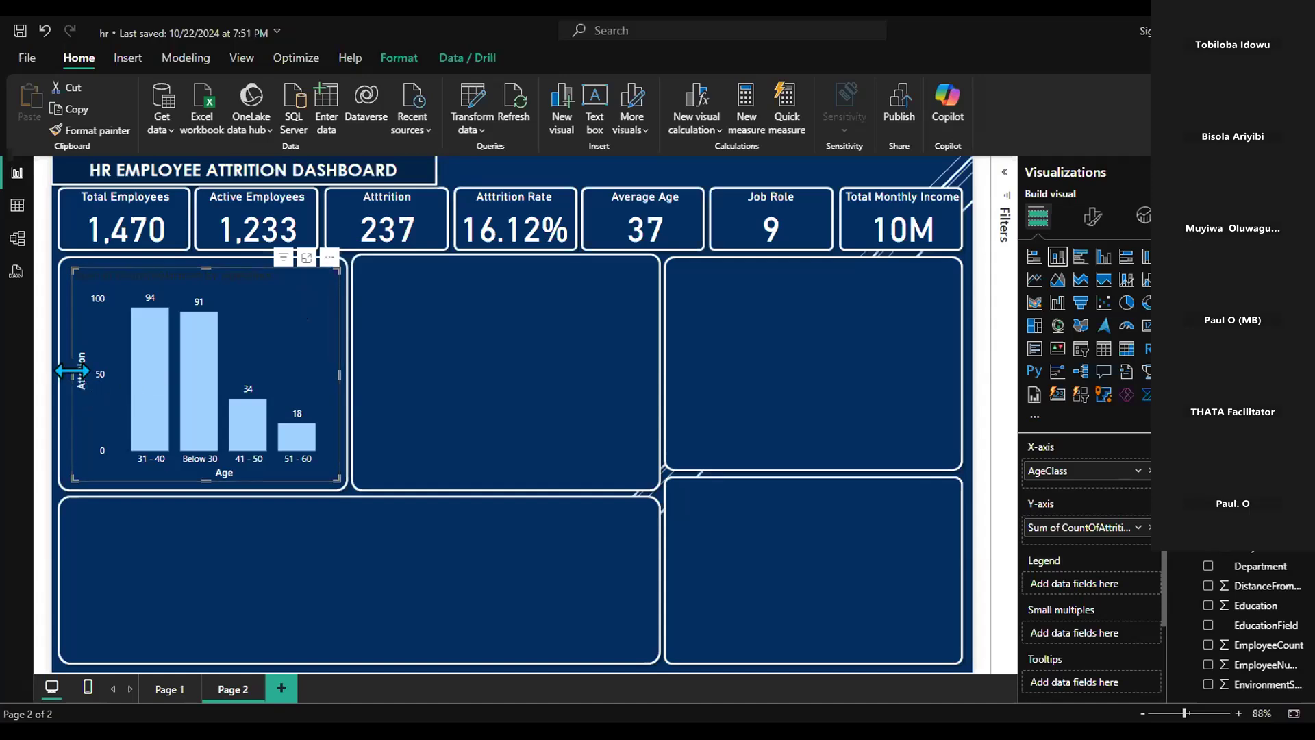
drag(71, 371, 67, 384)
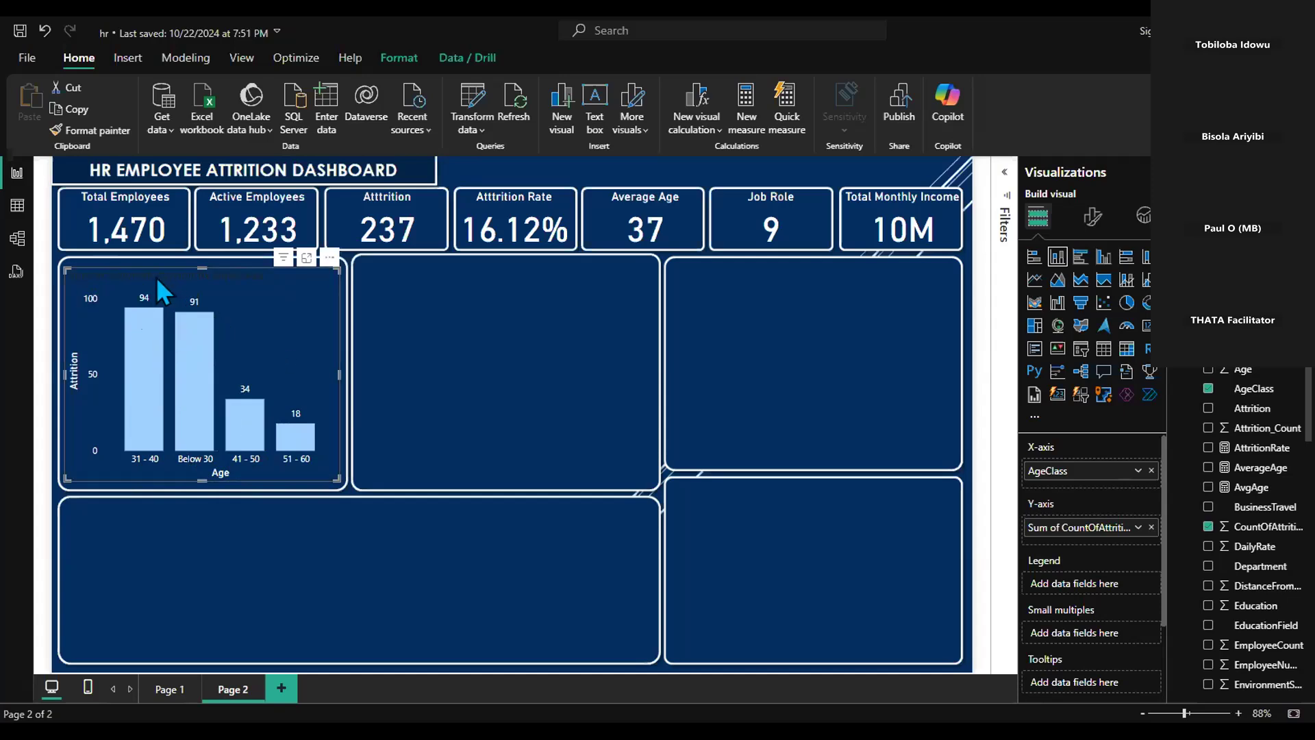
Set the age chart's title text to "Age Band by Attrition" and colour it white
click(1083, 223)
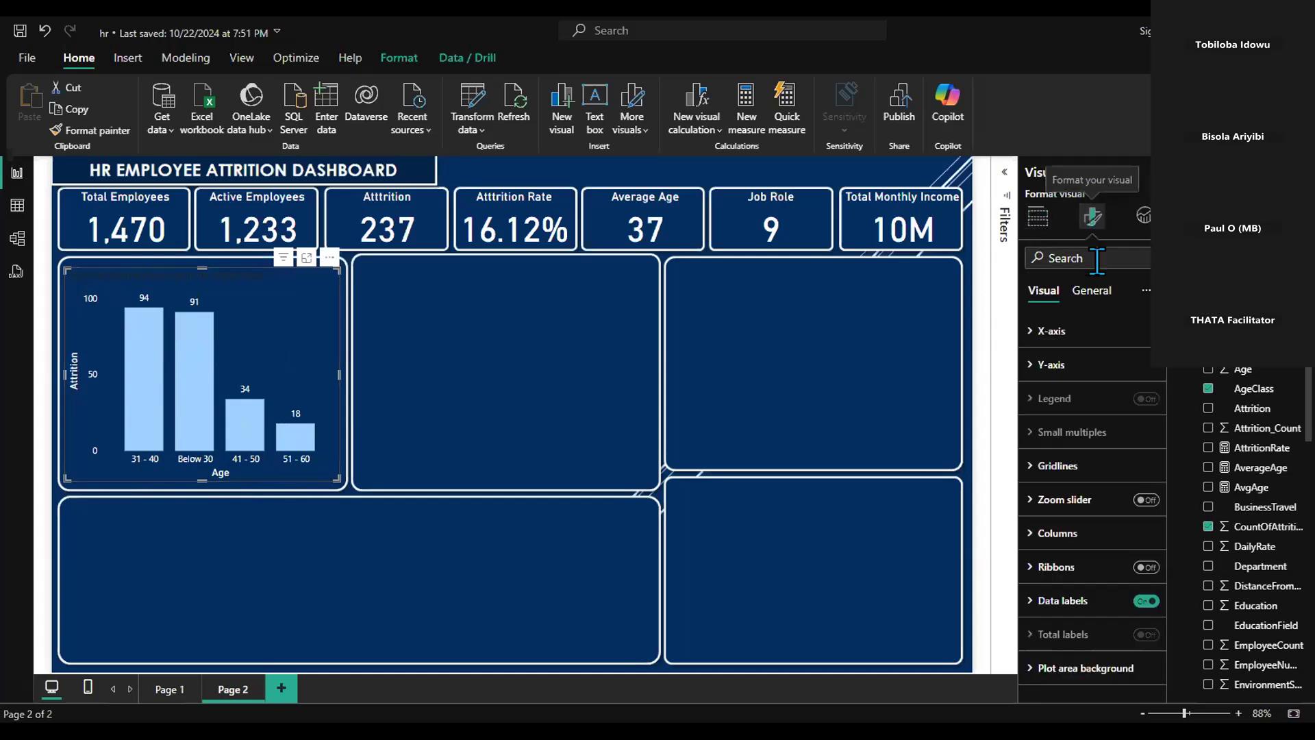
click(1085, 301)
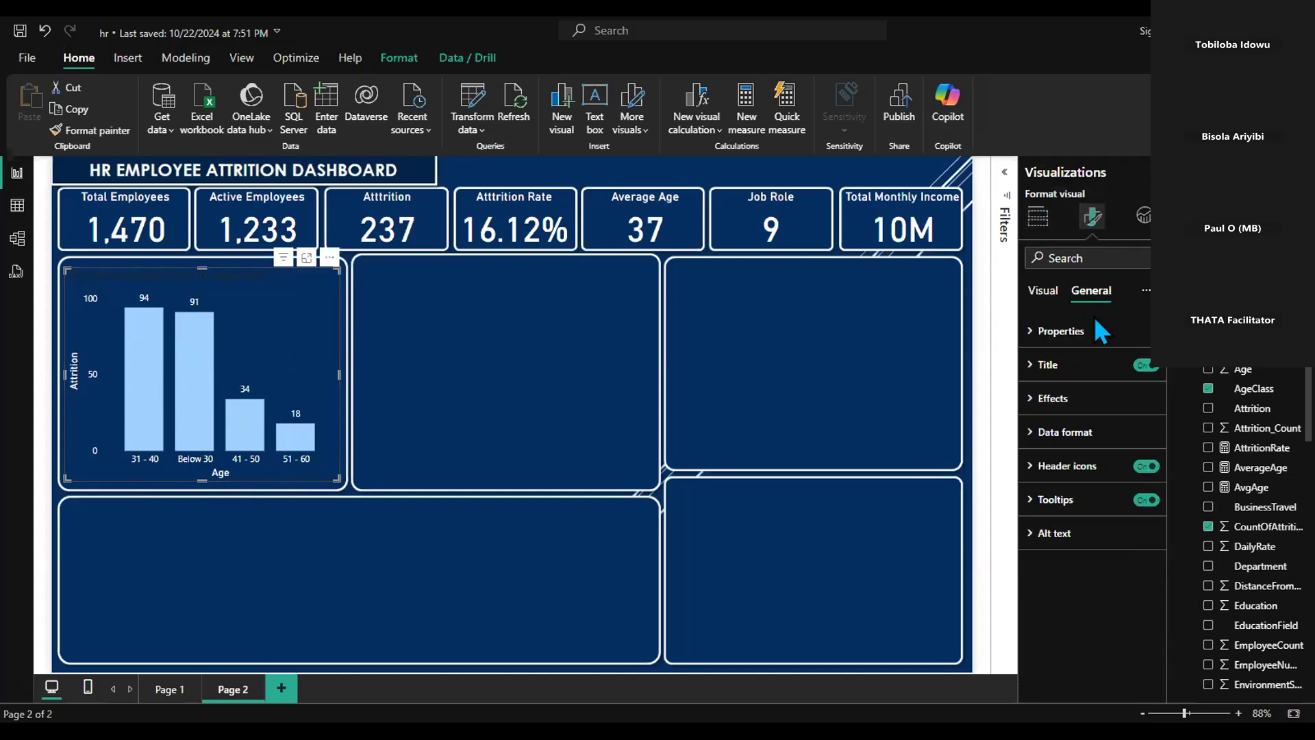
click(1060, 365)
click(1113, 446)
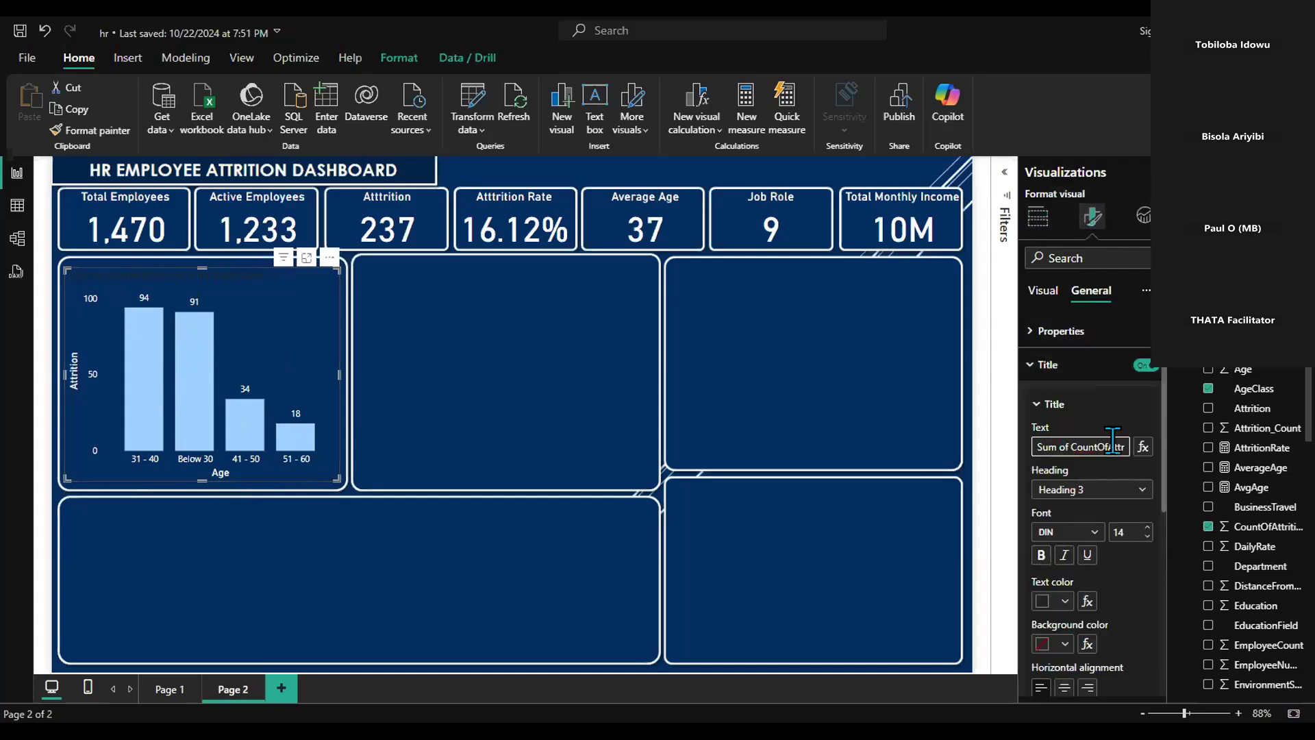
key(ctrl+a)
text(Ageband)
key(BackSpace)
key(BackSpace)
key(BackSpace)
key(BackSpace)
text(Band by Attrition)
click(1064, 602)
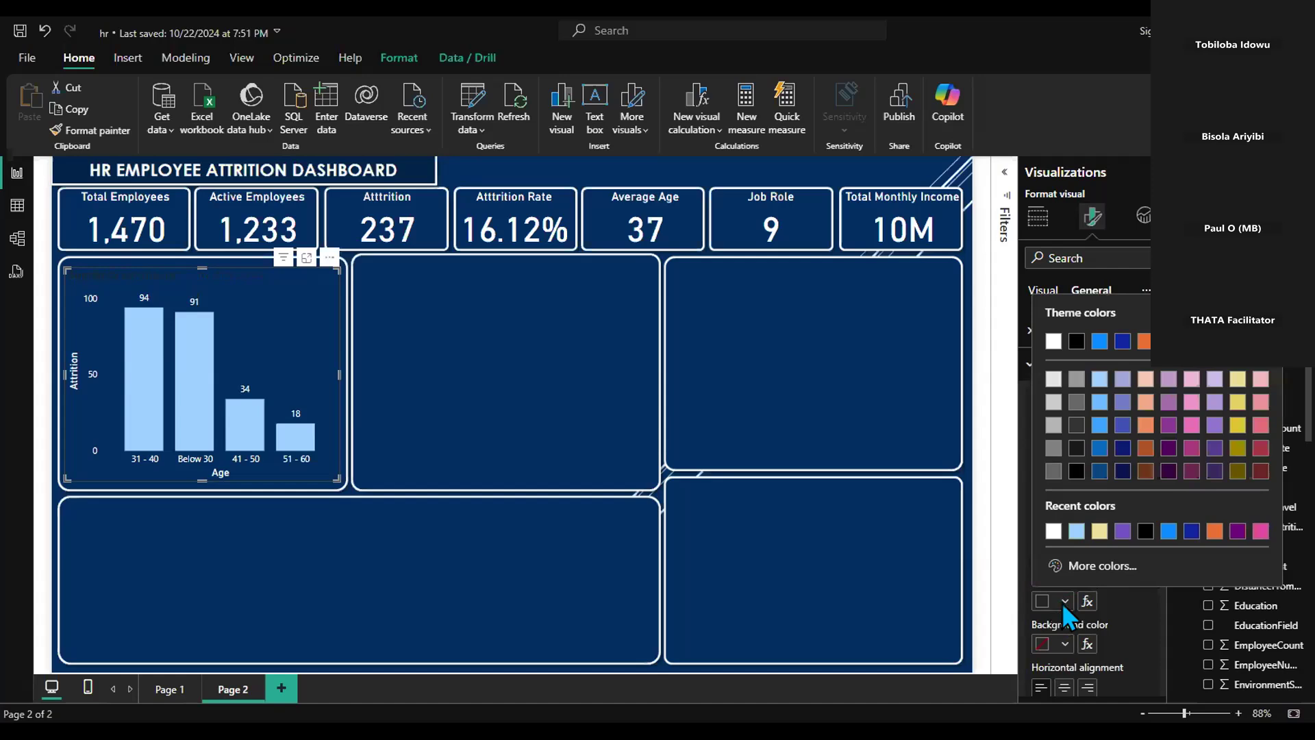
click(1051, 344)
Centre the age chart's title horizontally and set its font size to 16
scroll(1138, 557, down, 3)
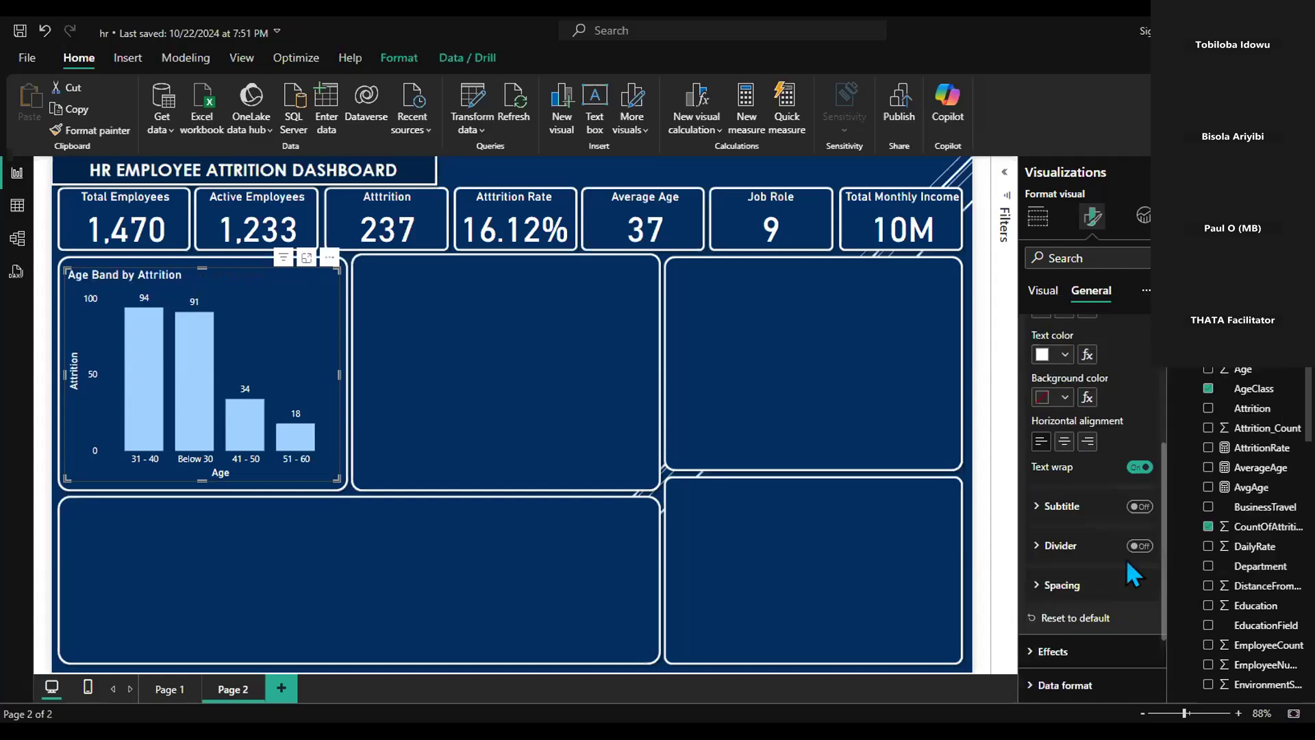
click(1065, 441)
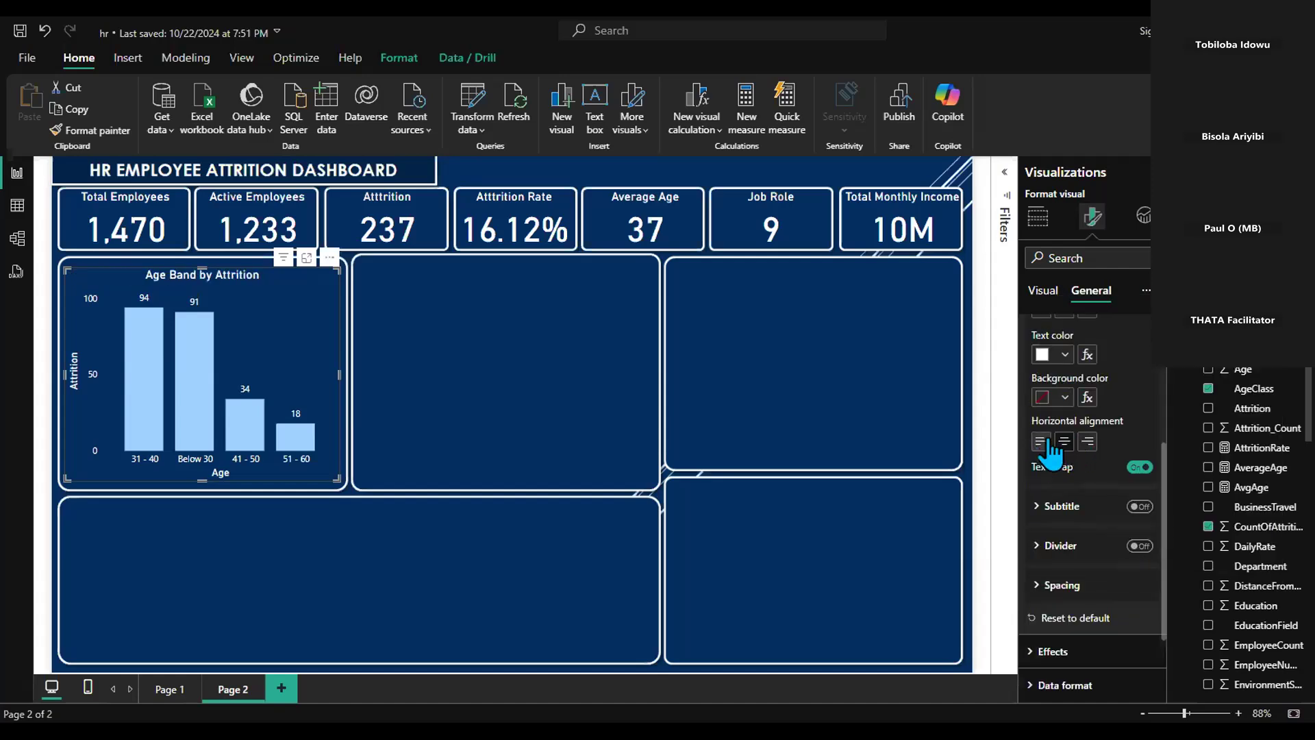
scroll(1104, 408, up, 1)
scroll(1104, 408, up, 3)
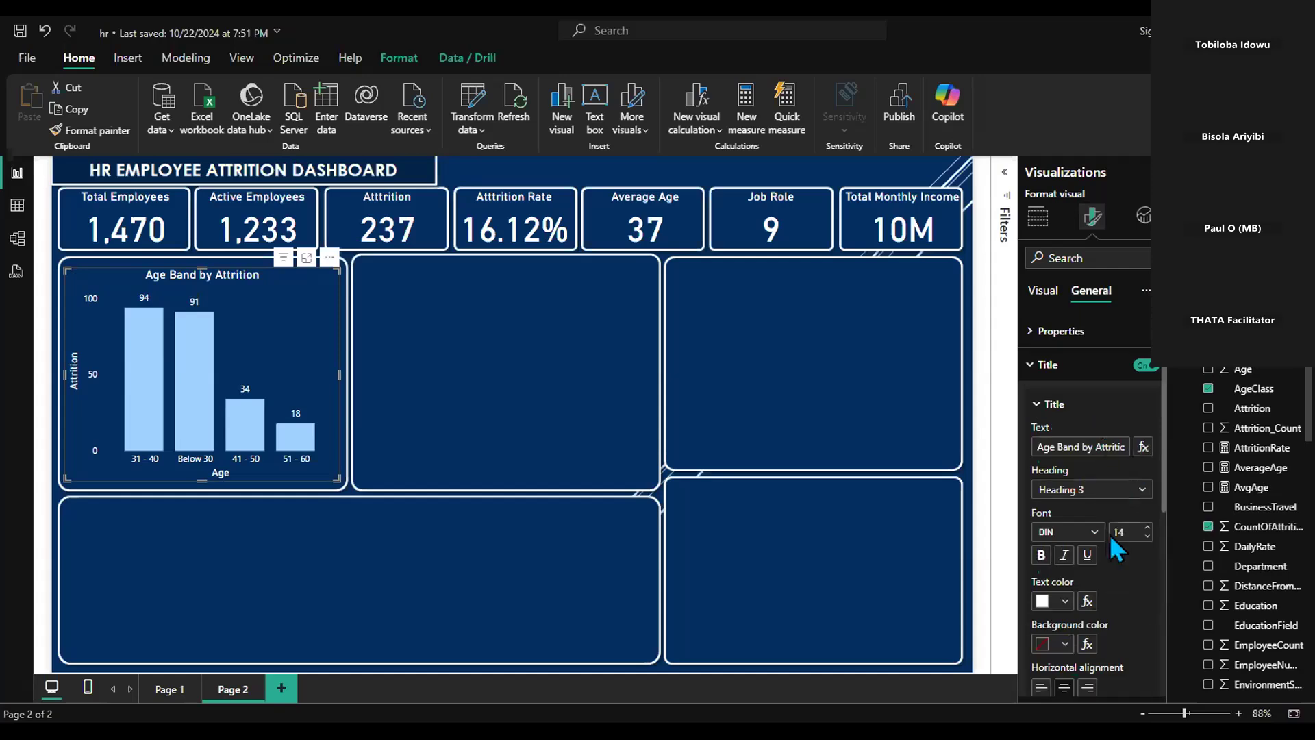
click(1148, 527)
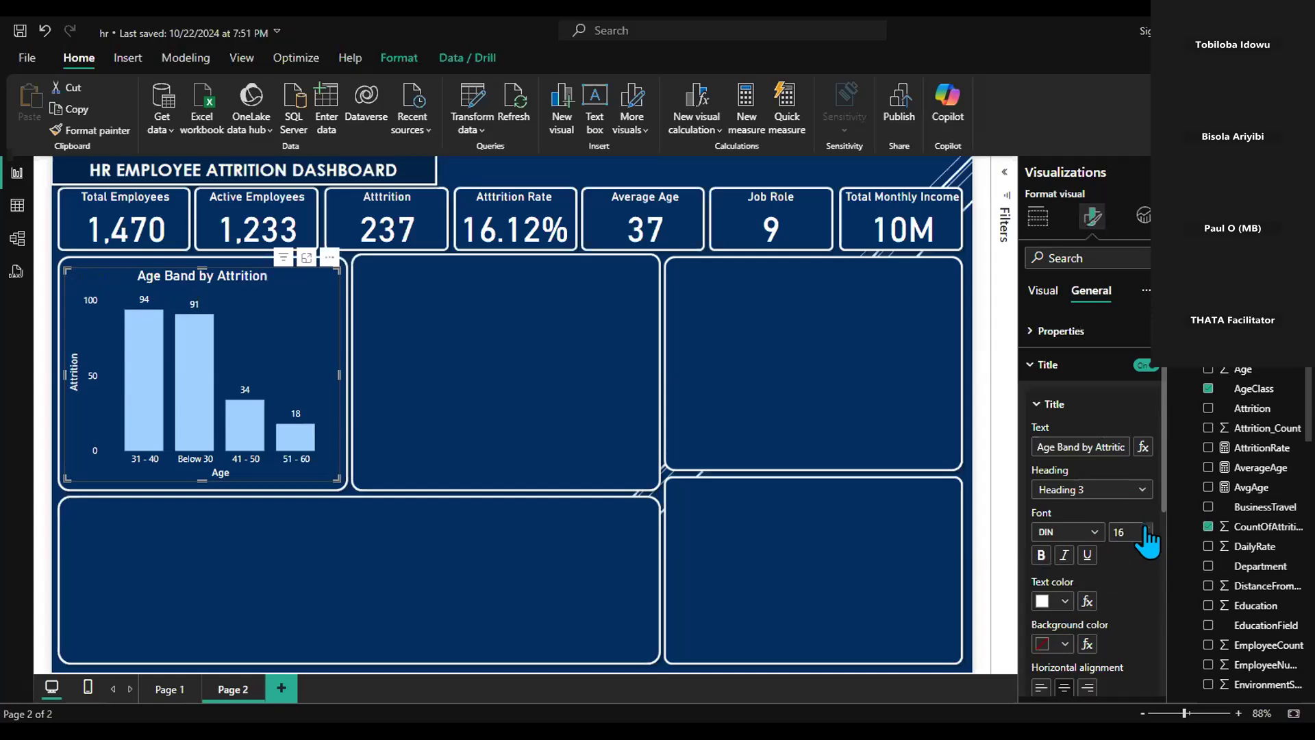
Retitle the age chart "AGE-BAND BY ATTRITION" and extend the chart upward to the upper edge of its frame
click(1099, 450)
key(ctrl+a)
text(AGE BAND BY ATTR)
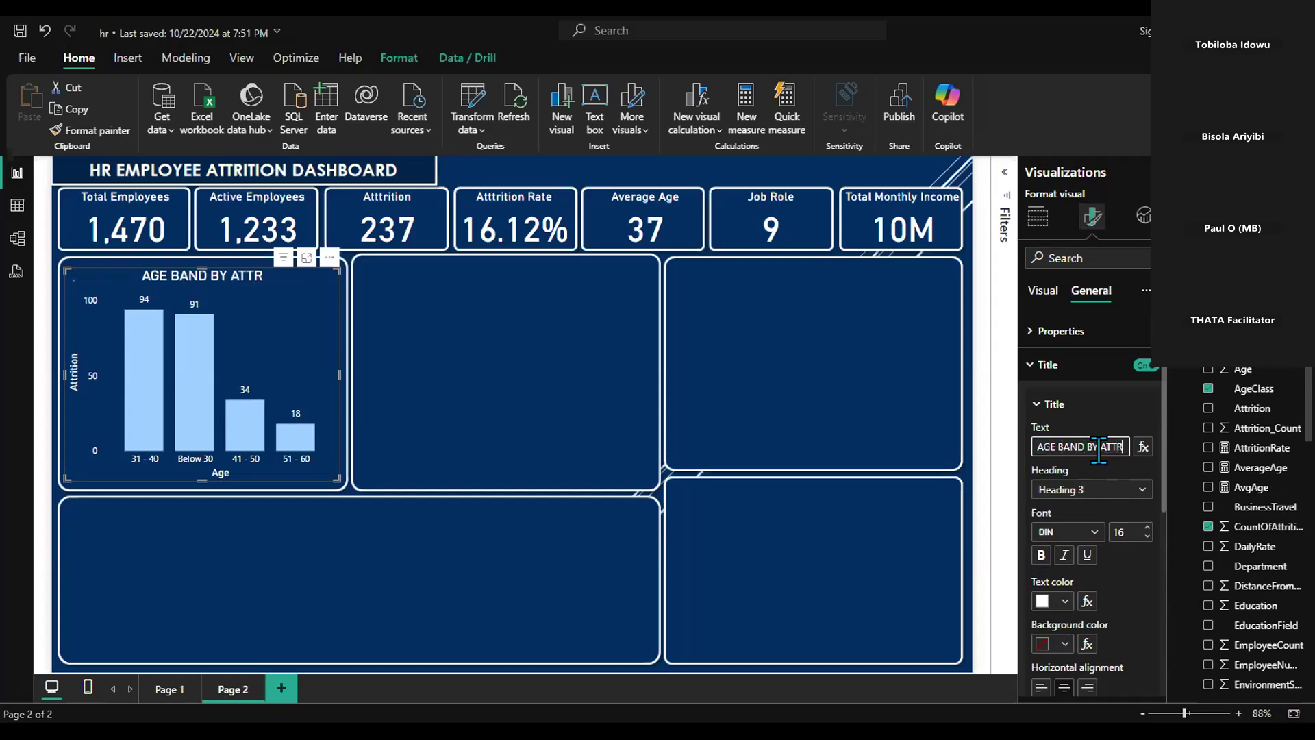
text(ITION)
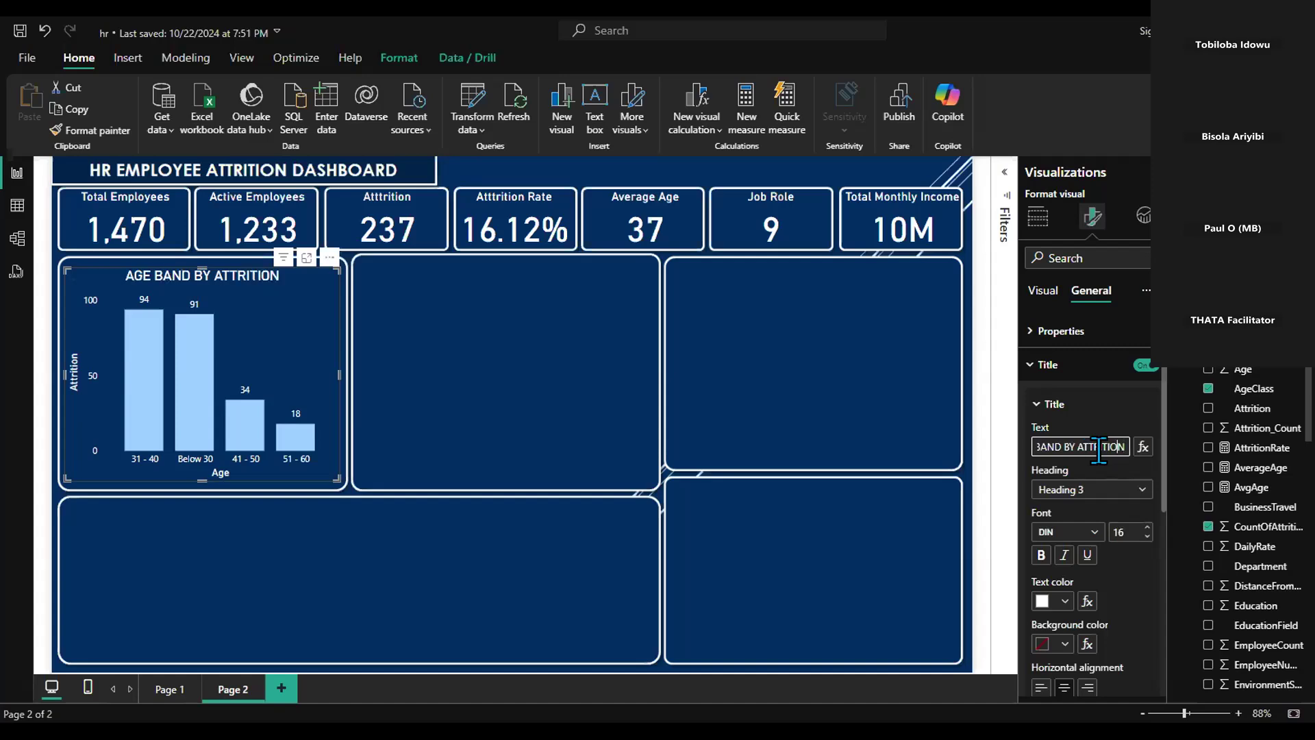
key(Left)
key(Left)
key(Left)
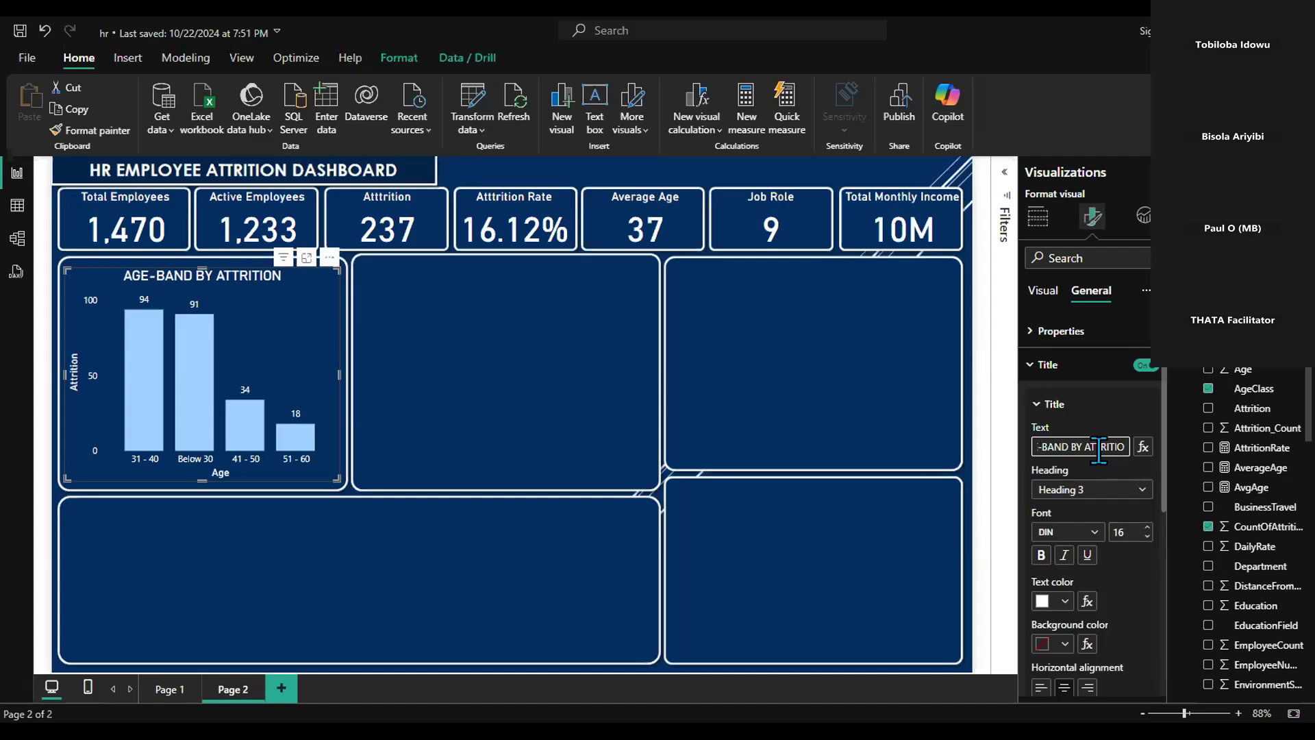
click(424, 363)
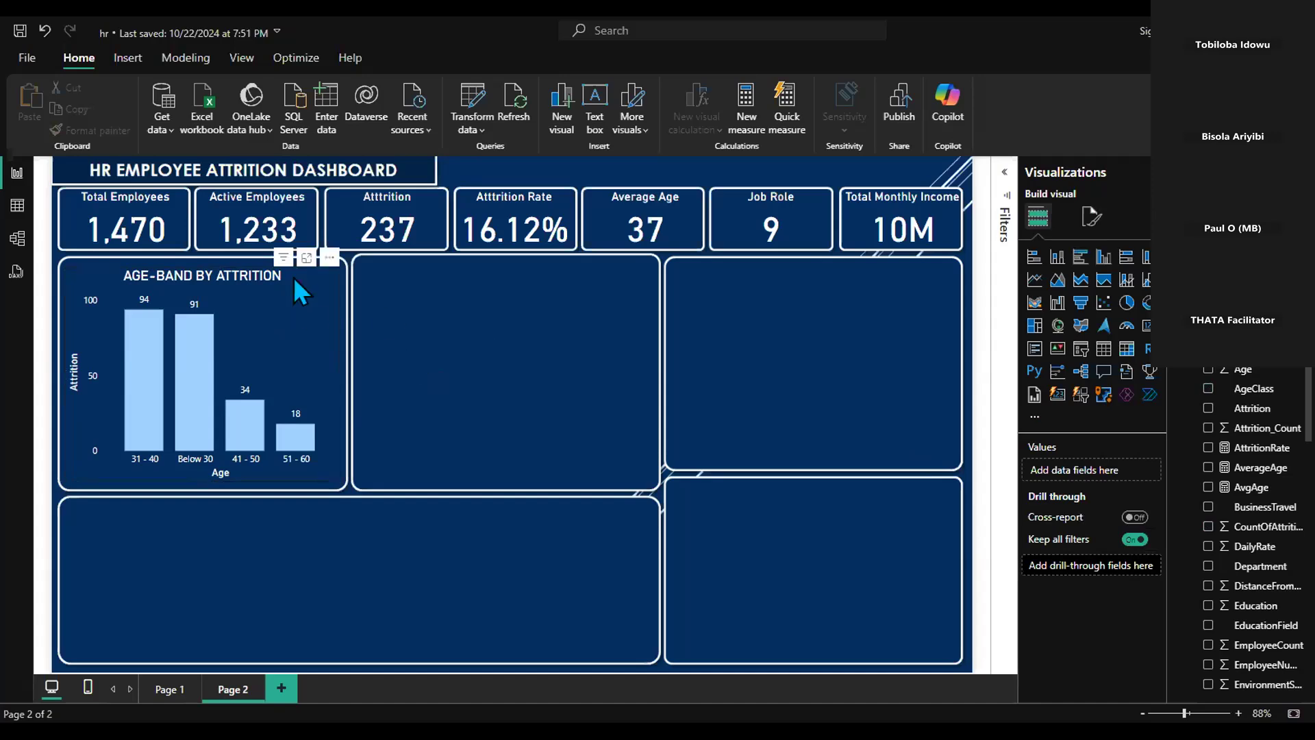
click(205, 267)
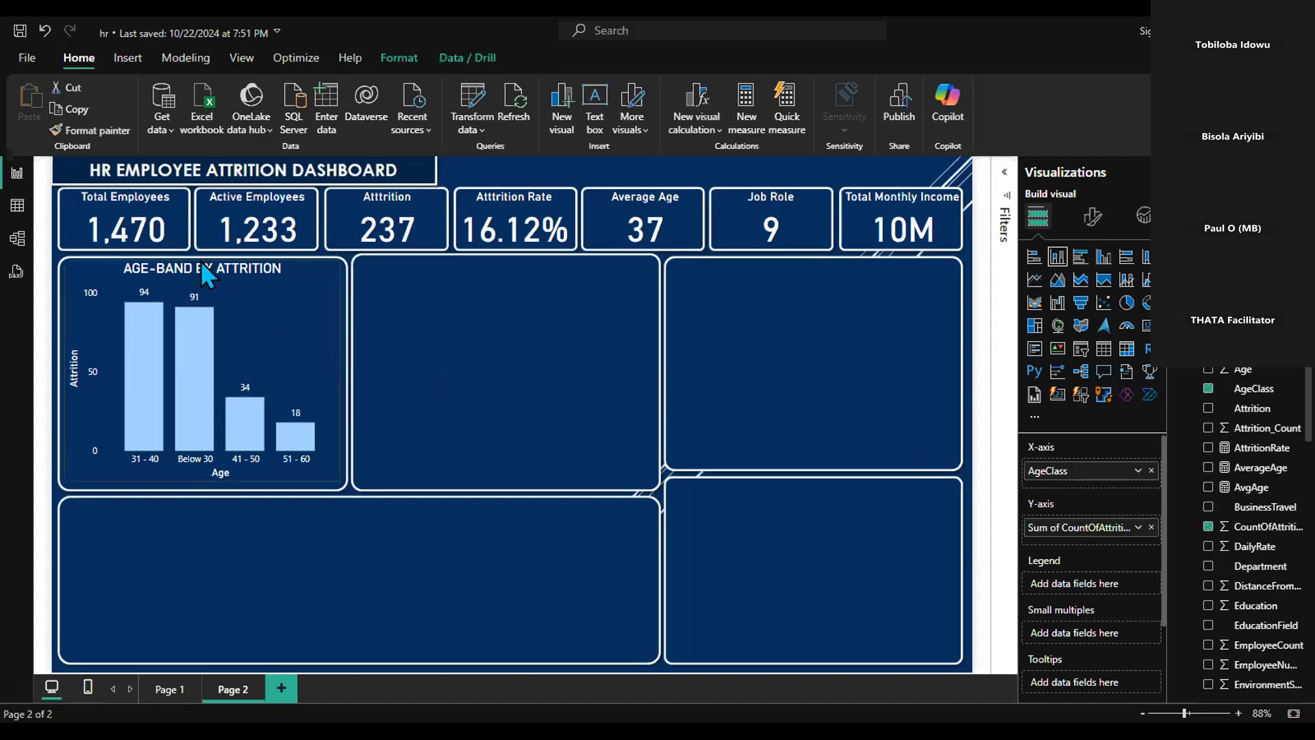
Insert a stacked bar chart in the empty frame beside the age chart and assign the Gender field to its X-axis
click(502, 350)
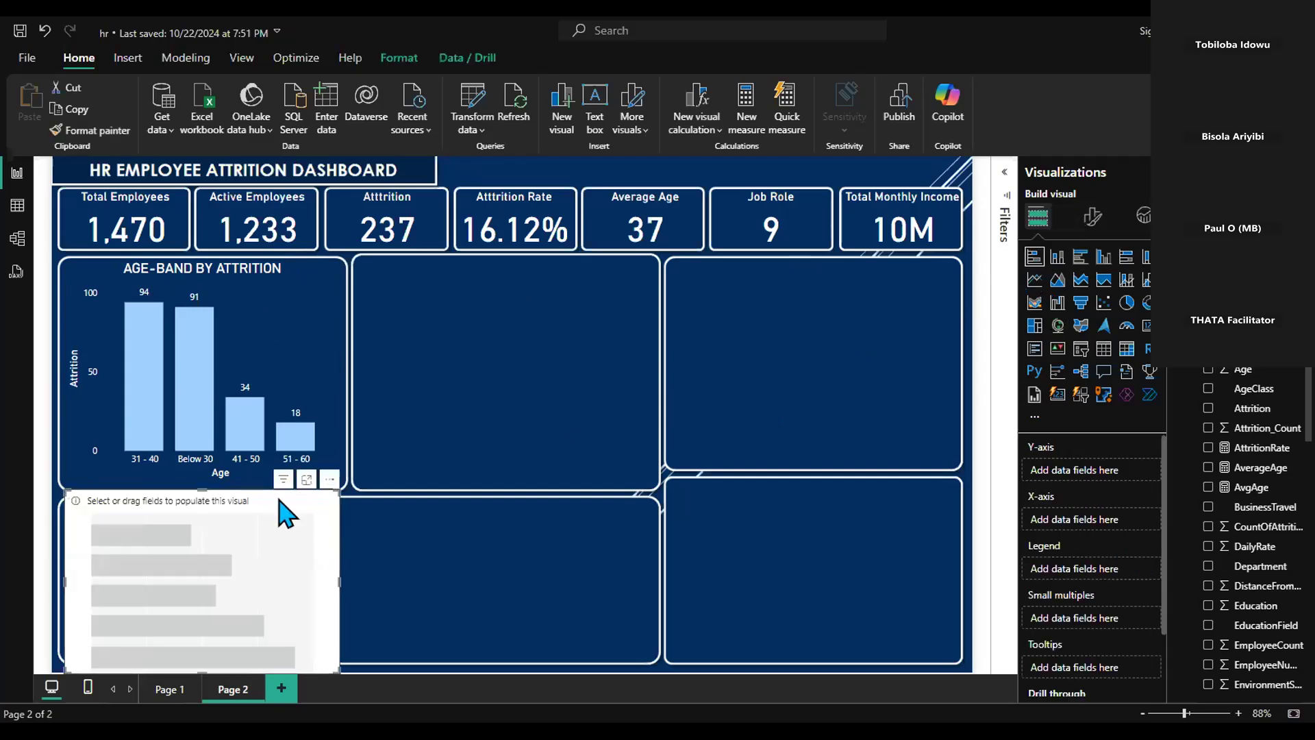
drag(329, 488, 639, 272)
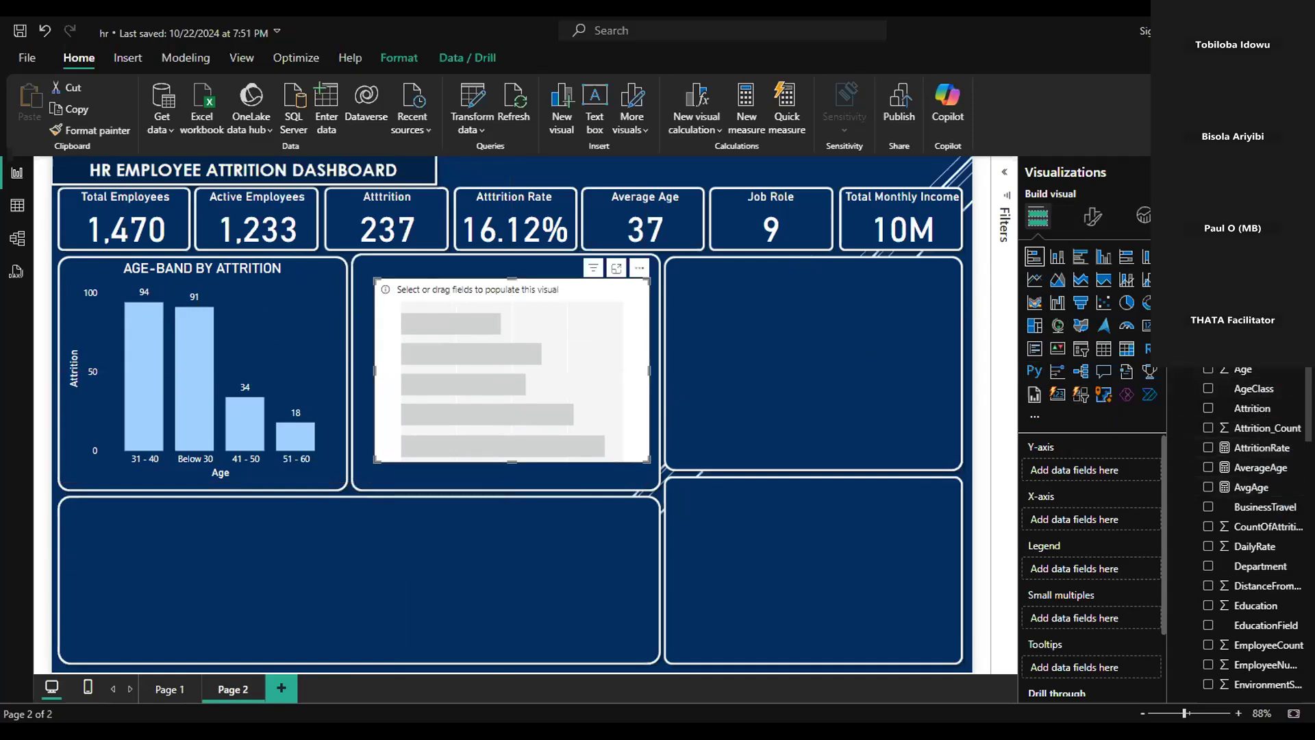
scroll(1262, 534, down, 7)
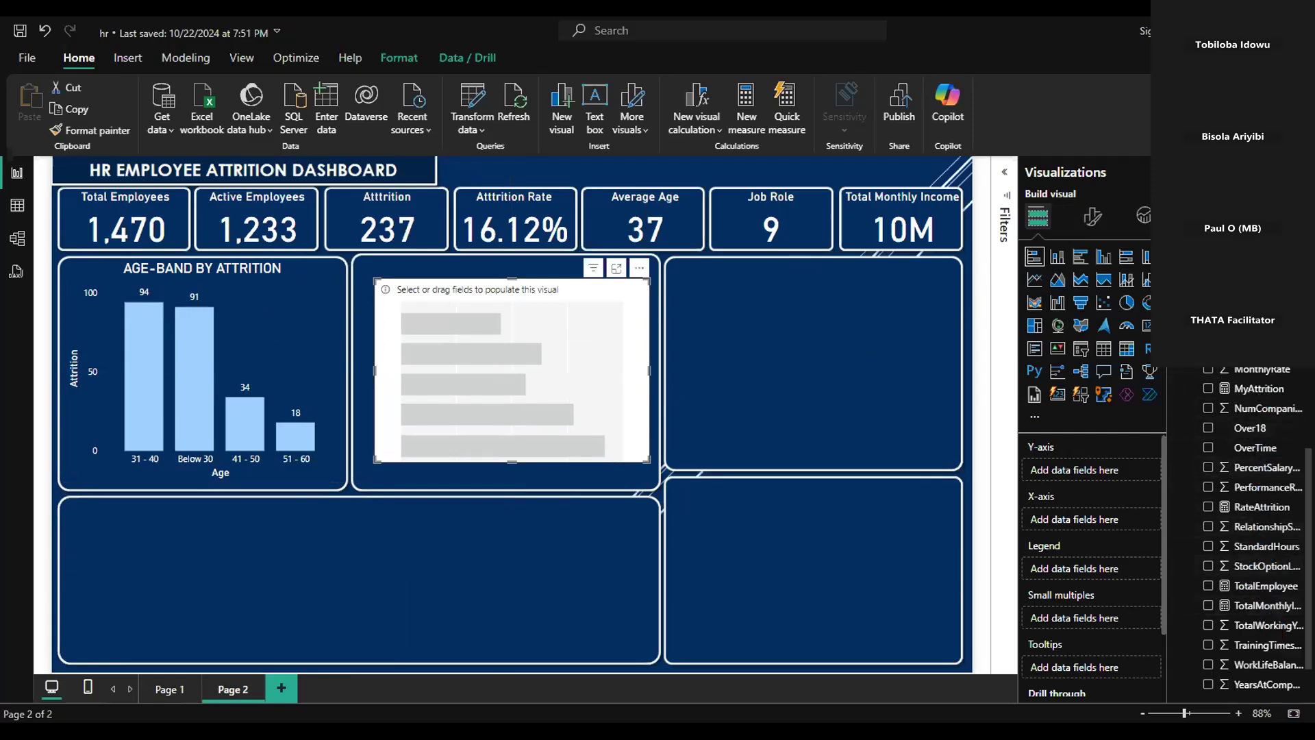
scroll(1261, 411, down, 1)
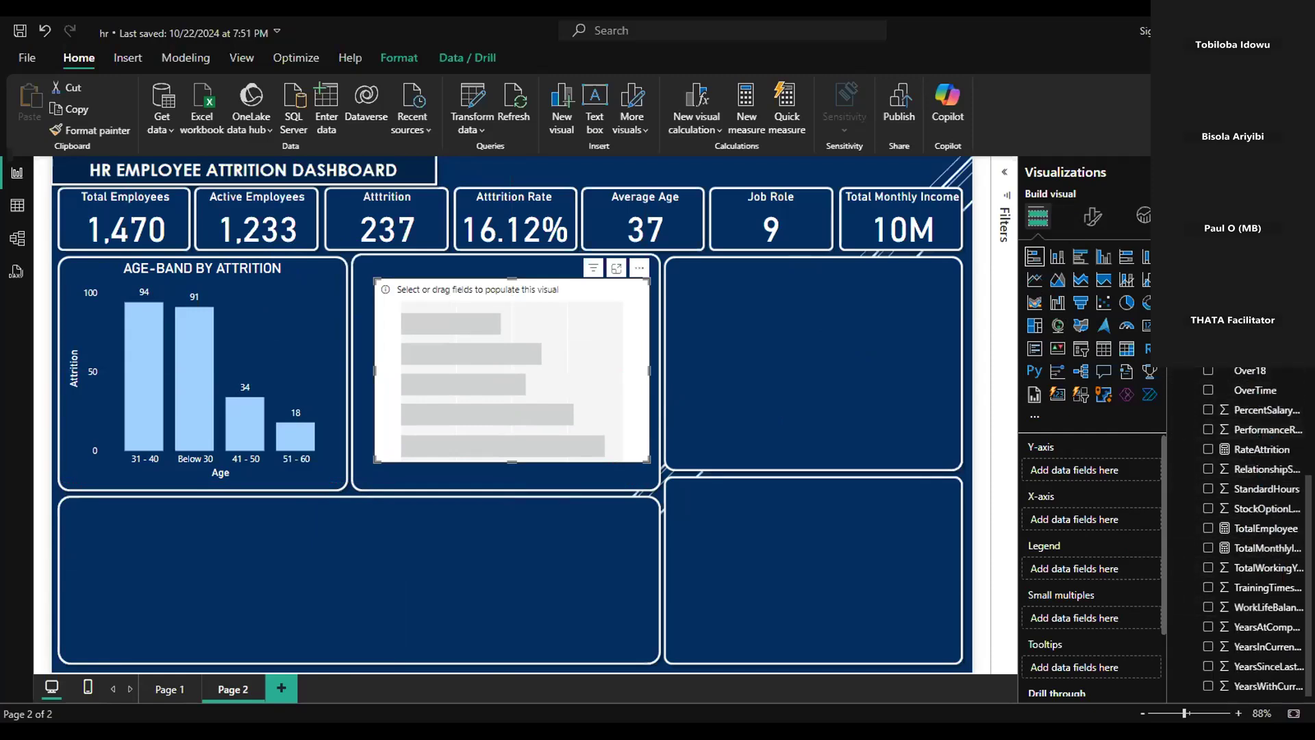
scroll(1253, 535, up, 4)
scroll(1253, 439, up, 4)
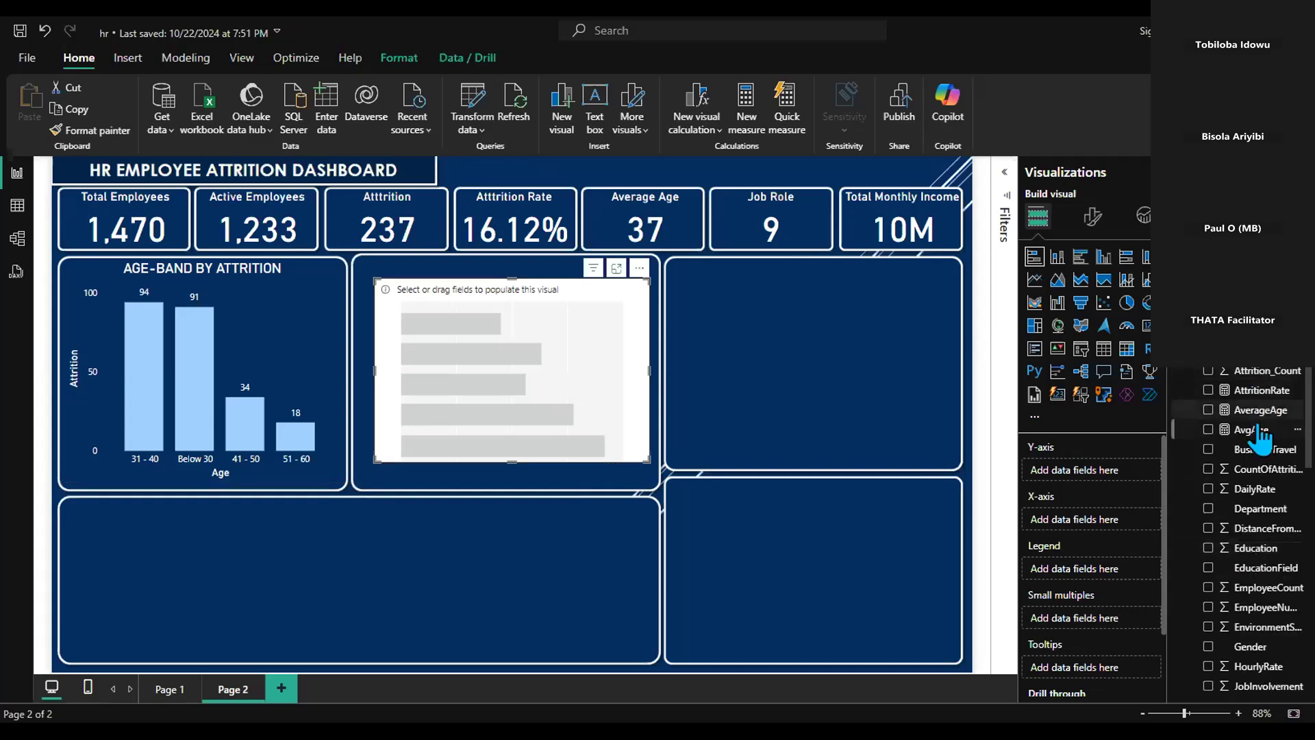
scroll(1253, 548, down, 4)
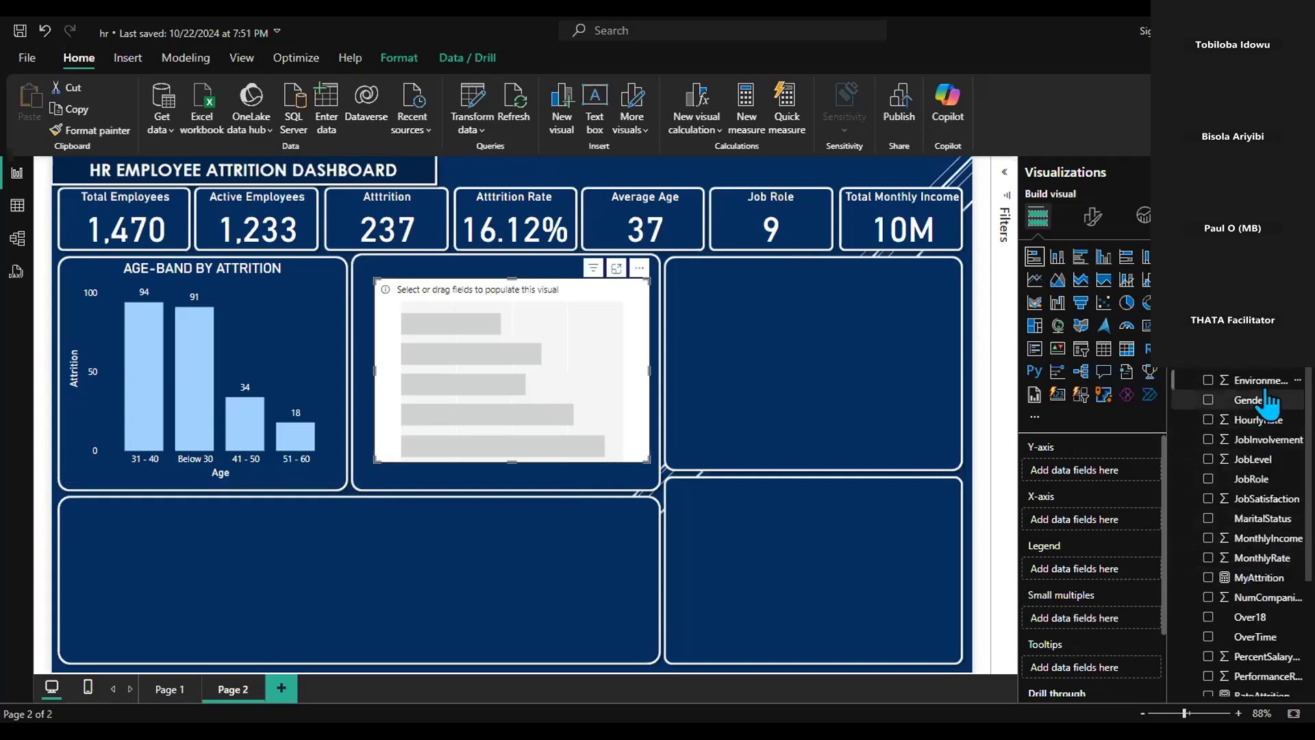
drag(1263, 409, 1118, 511)
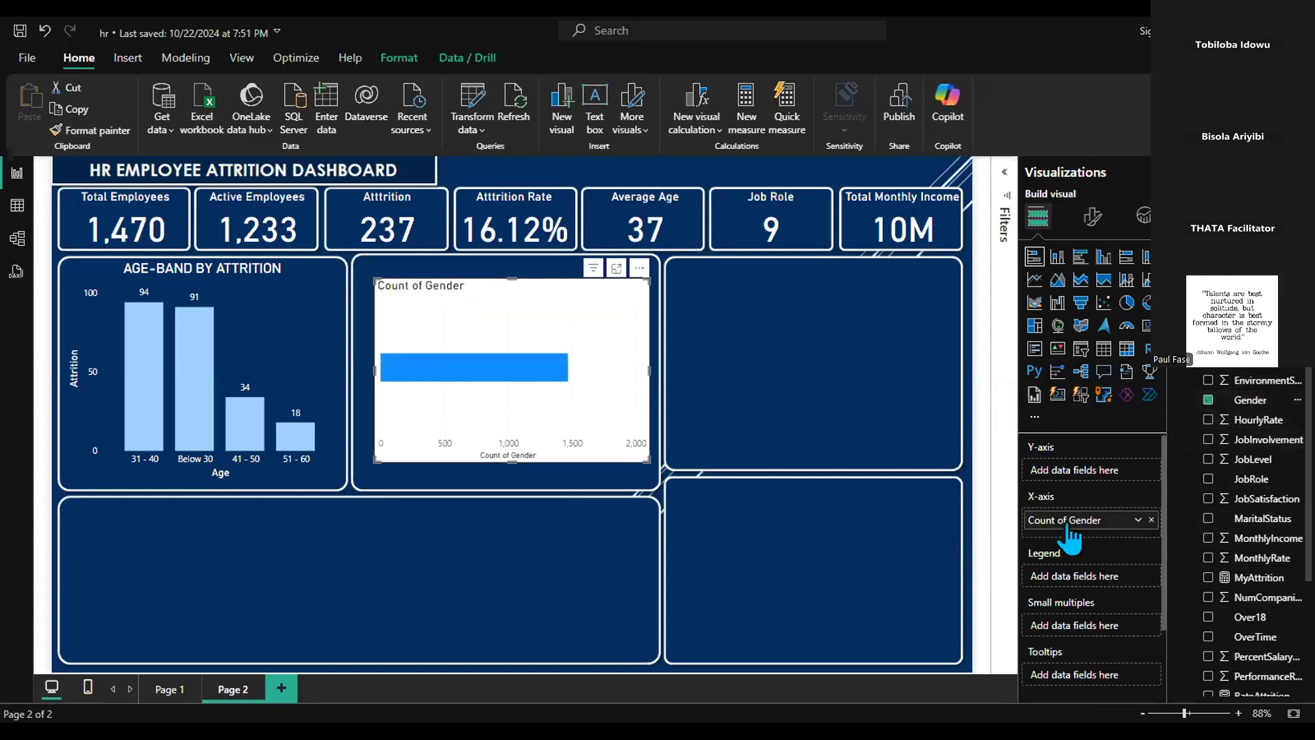
scroll(1268, 442, up, 5)
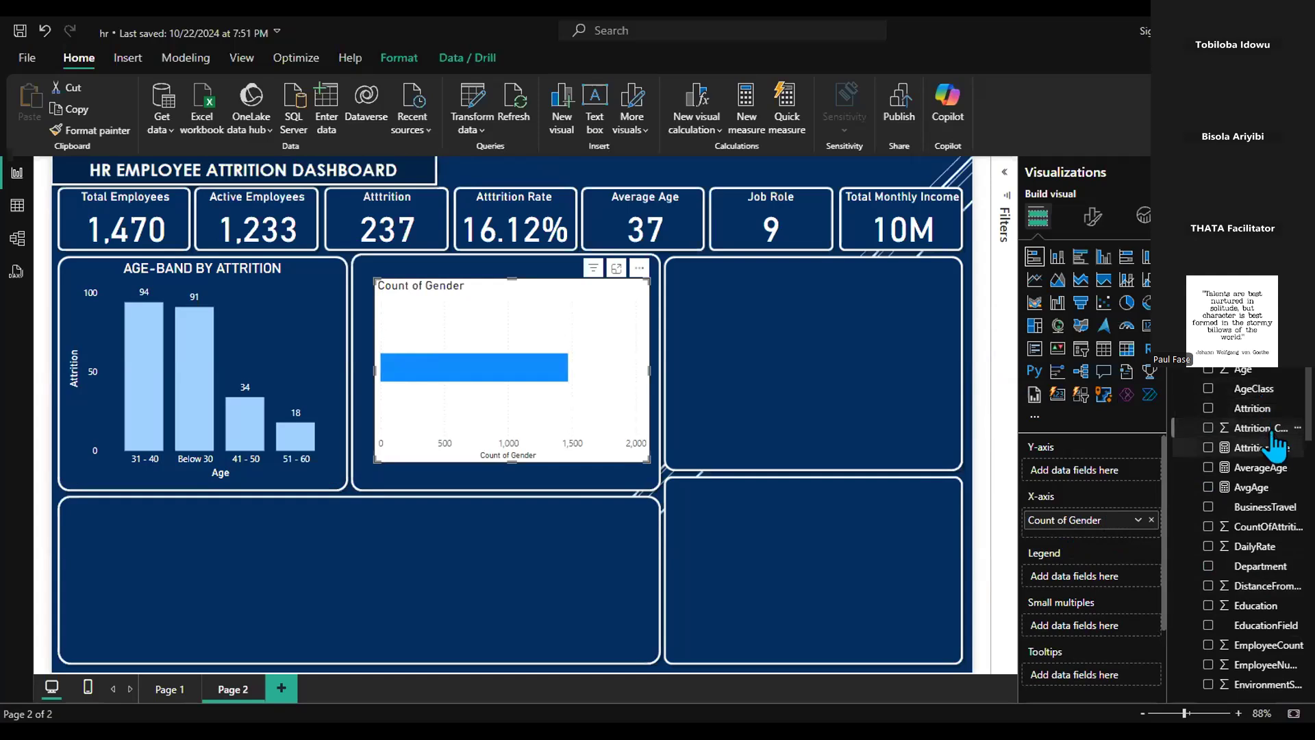
scroll(1248, 543, down, 5)
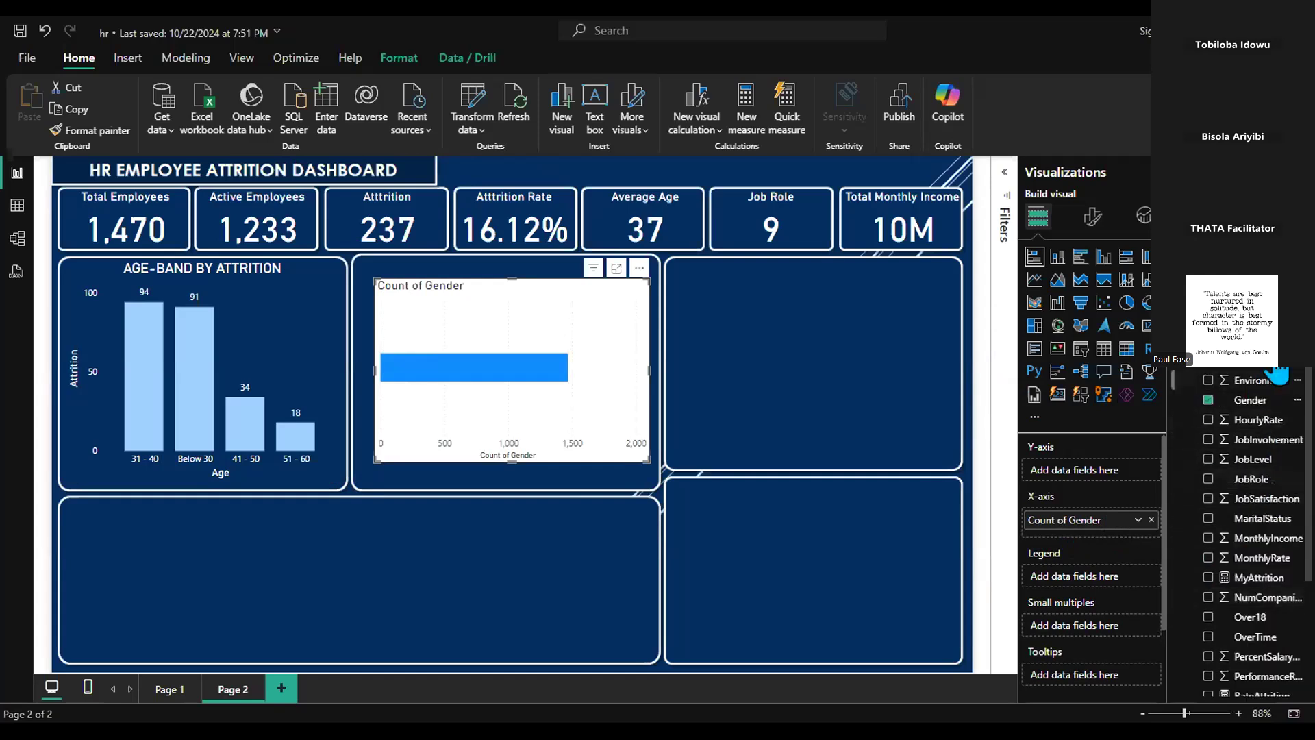
Assign CountOfAttrition to the gender bar chart's Y-axis and convert the visual to a pie chart
scroll(1247, 583, up, 5)
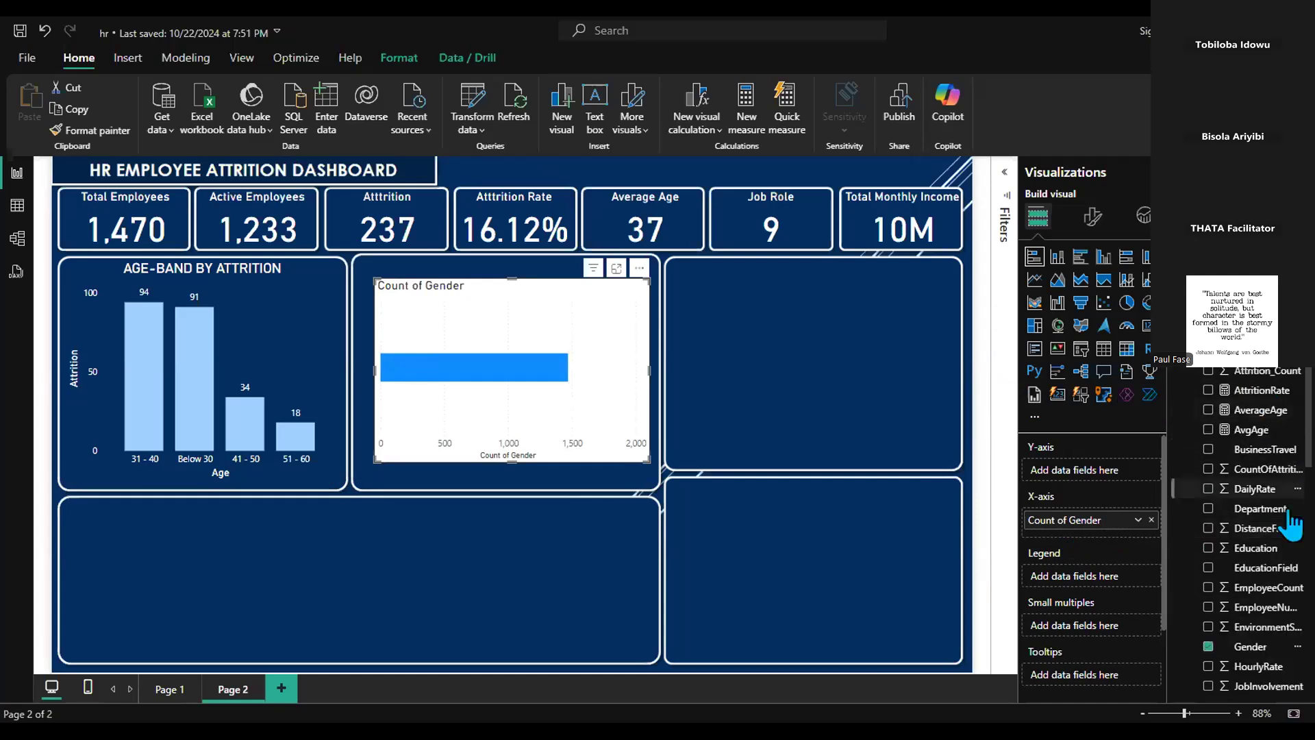
drag(1267, 470, 1130, 473)
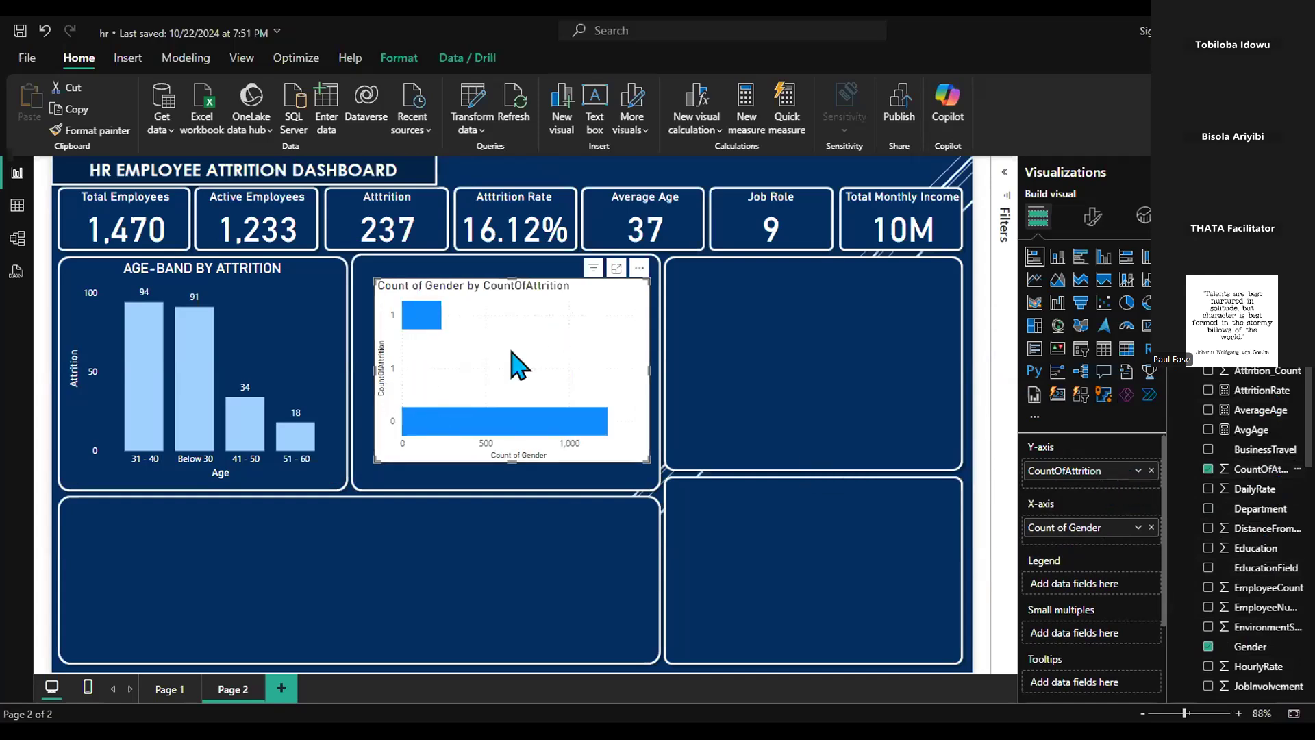
click(1127, 303)
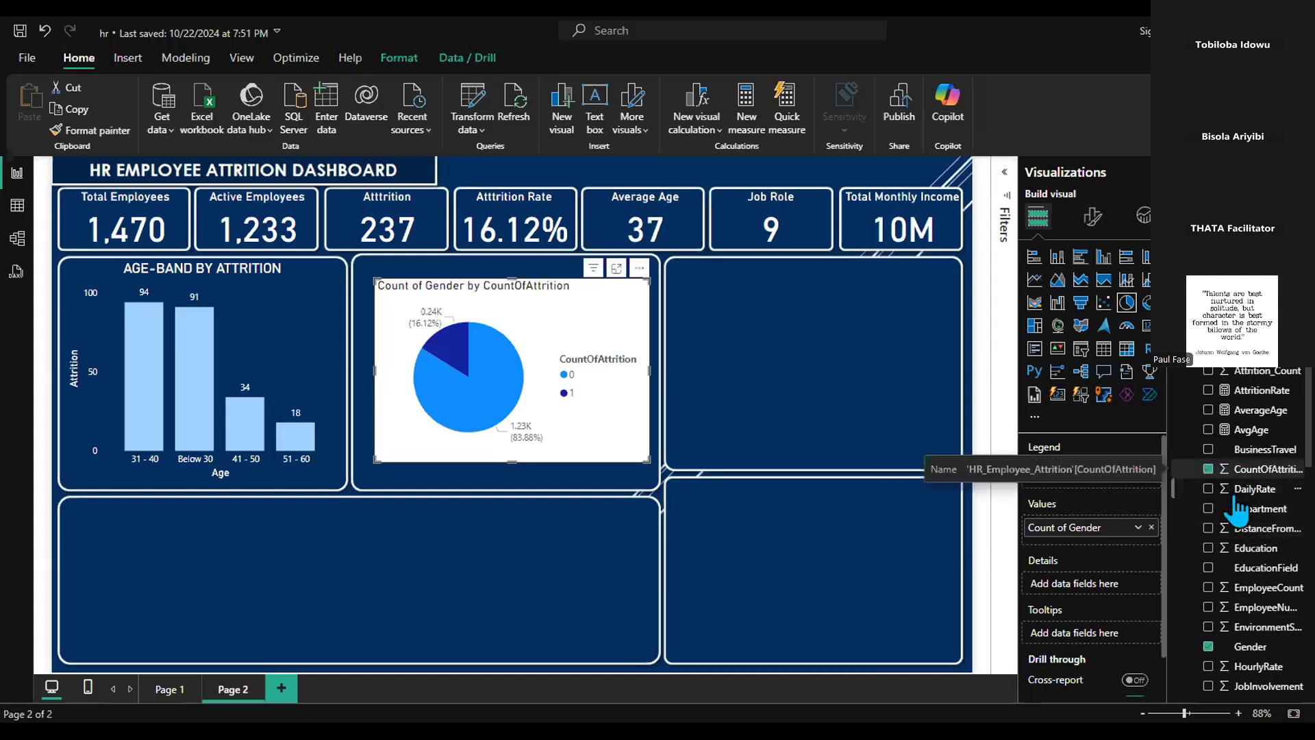
Clear both fields from the pie chart and assign Gender to its legend
click(1151, 527)
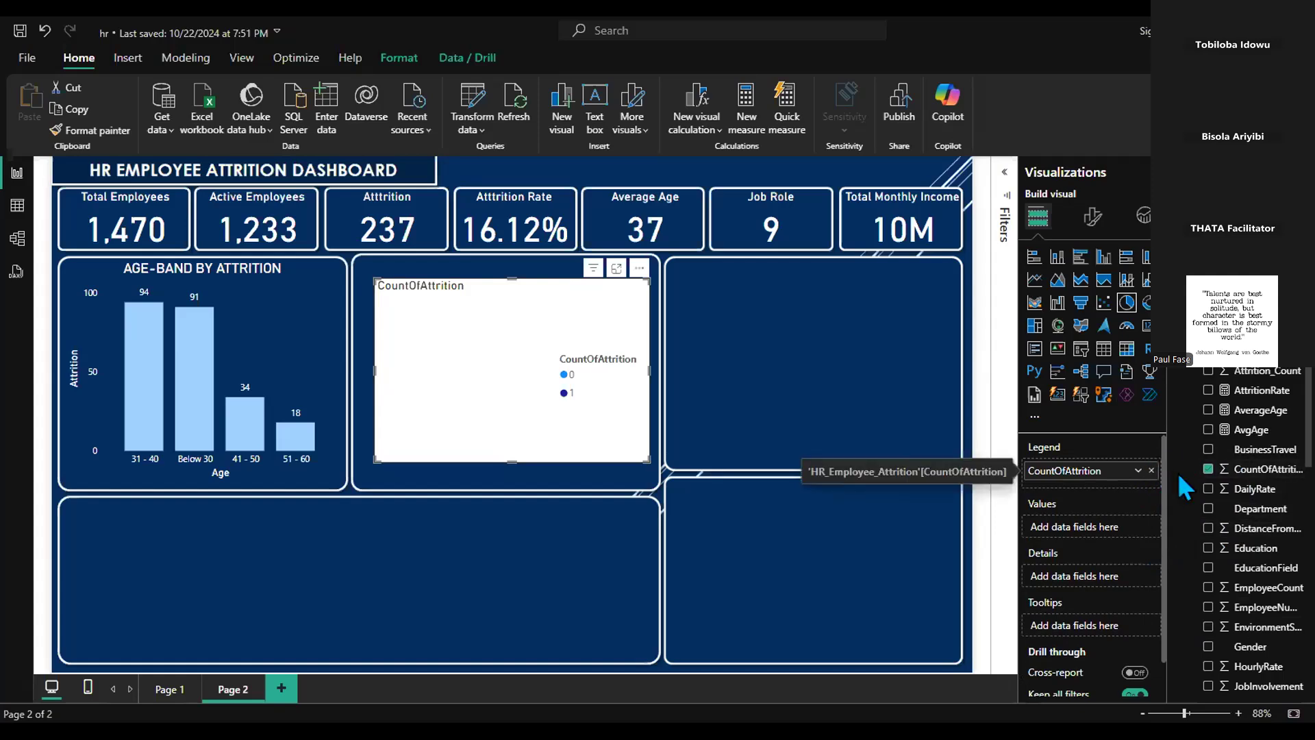
click(1152, 471)
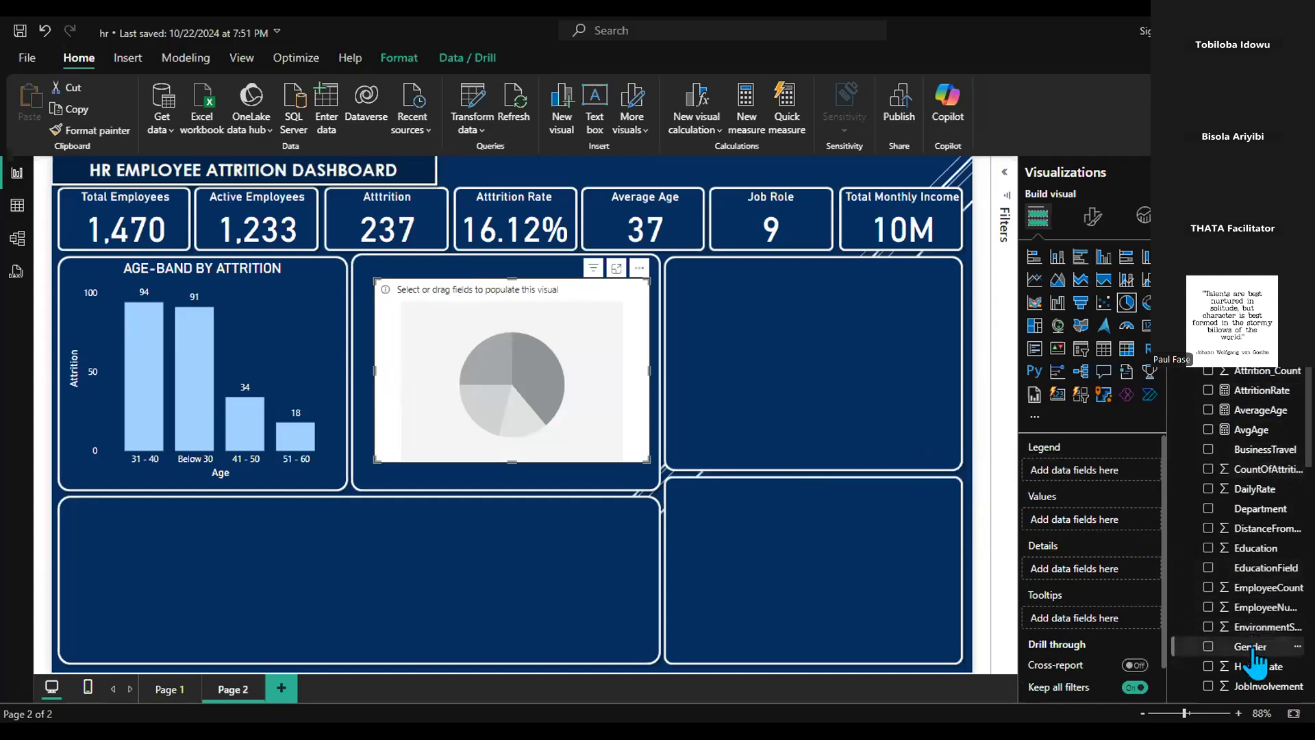
drag(1255, 649, 1130, 531)
mouse_move(1101, 489)
mouse_down()
mouse_move(1098, 468)
mouse_move(1110, 467)
mouse_up()
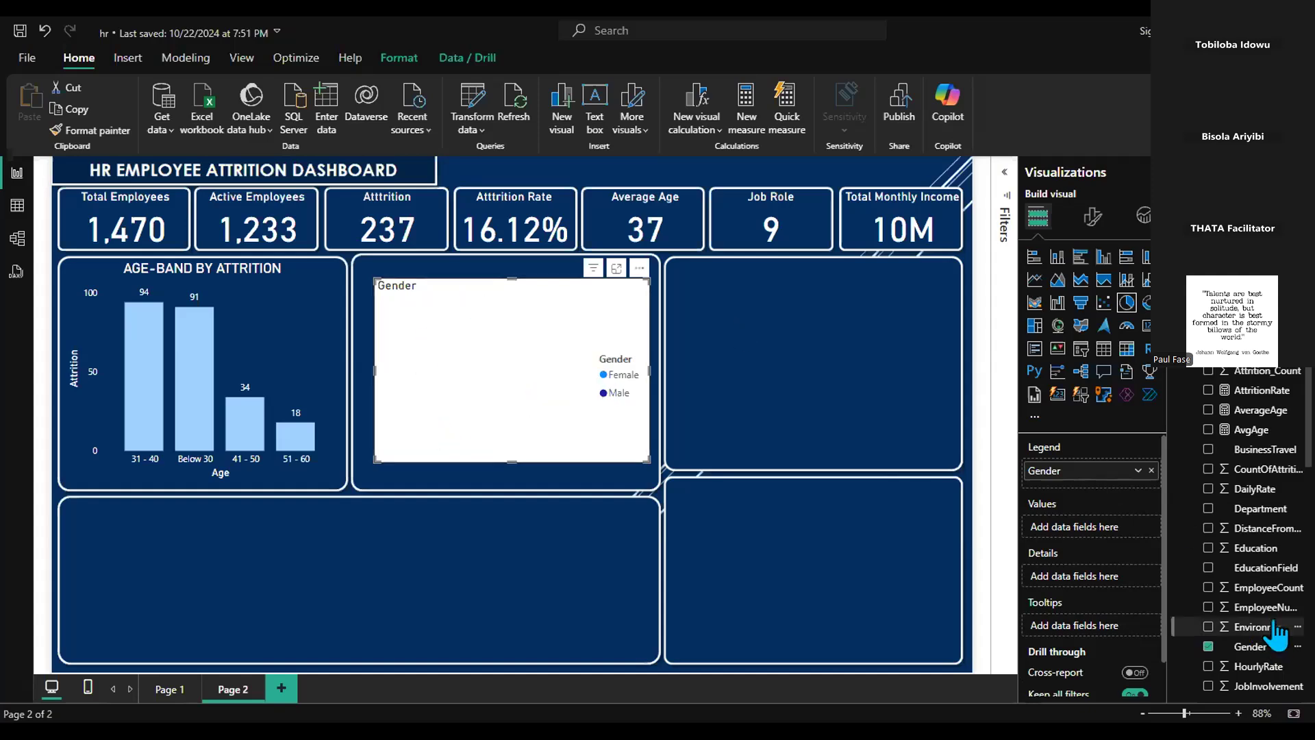
drag(1261, 654, 1285, 637)
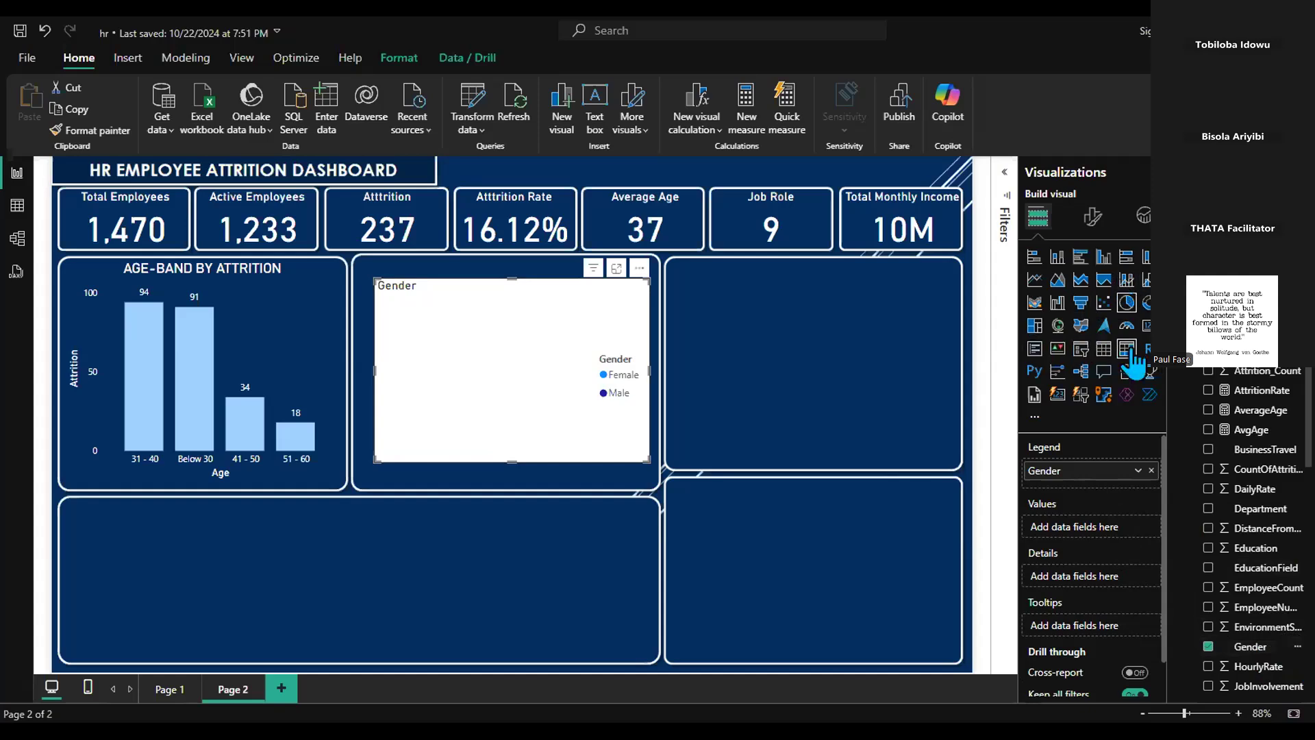
click(1035, 258)
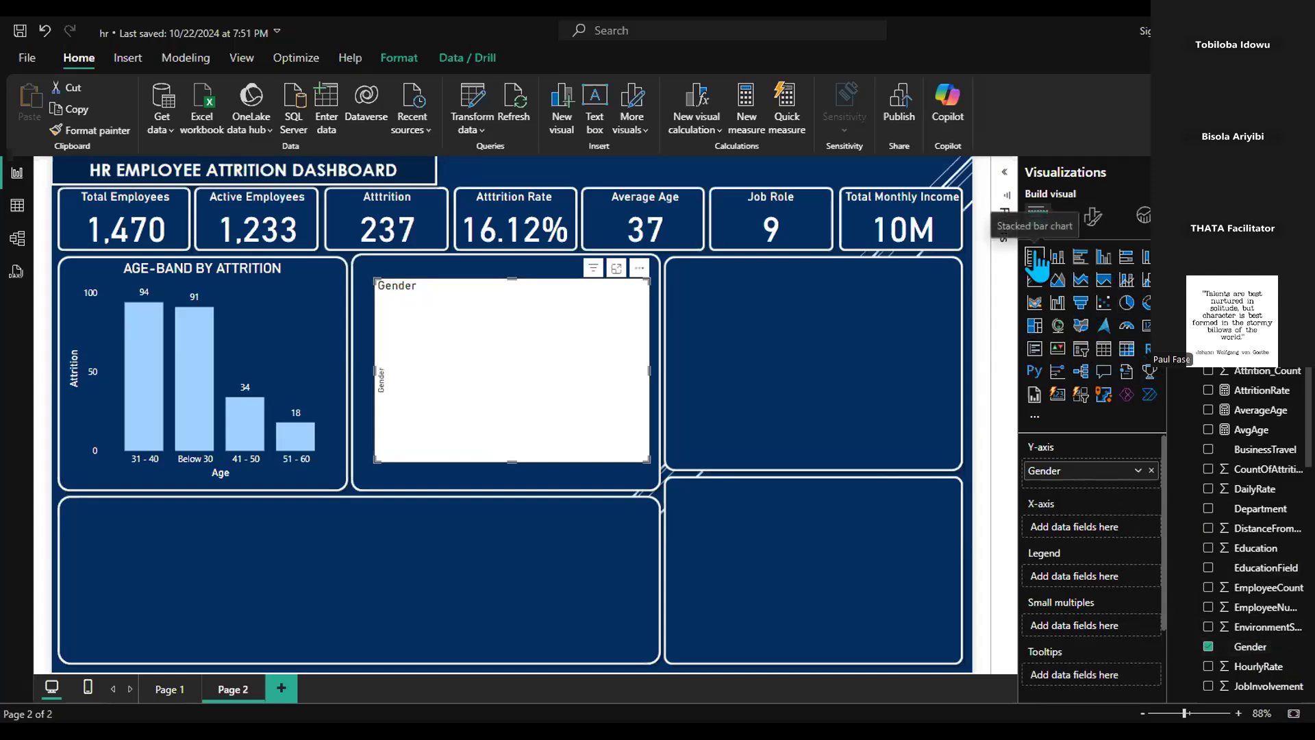
click(1127, 302)
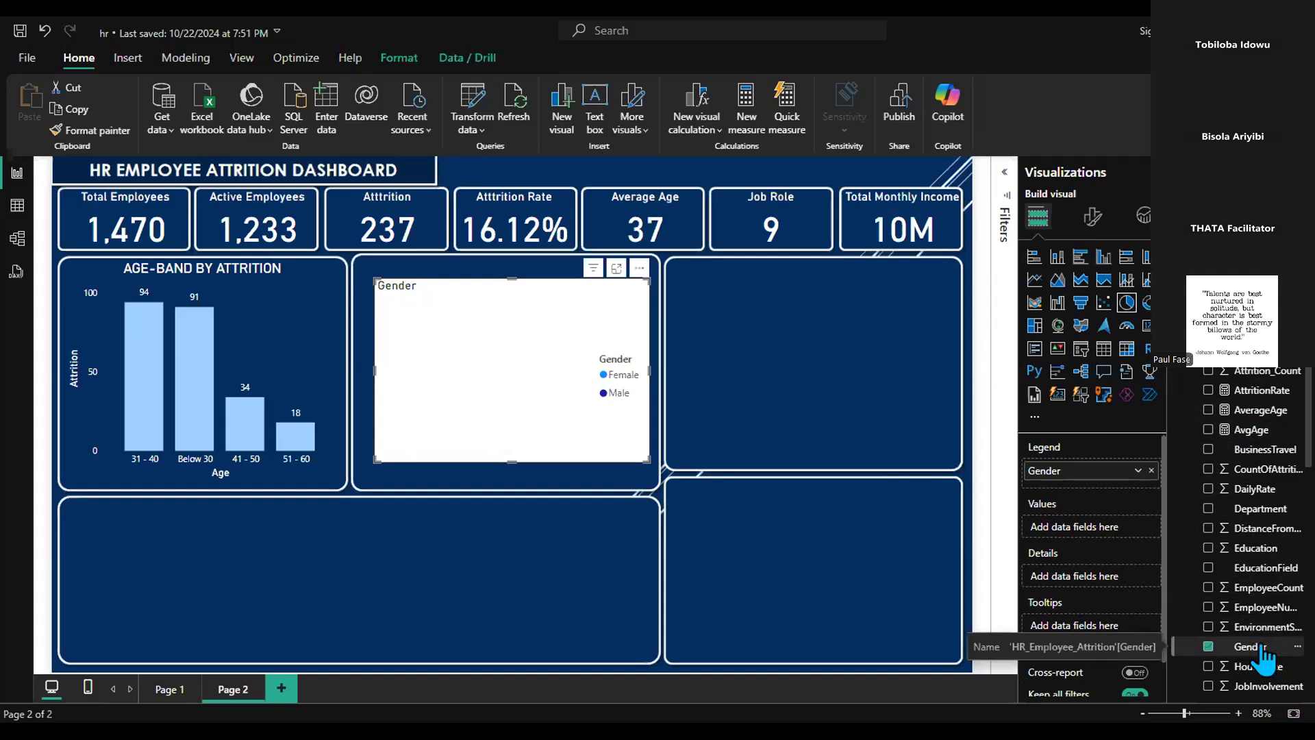
Try Gender as the pie chart's values, and replace it with Attrition_Count
scroll(1096, 504, down, 2)
drag(1255, 649, 1110, 500)
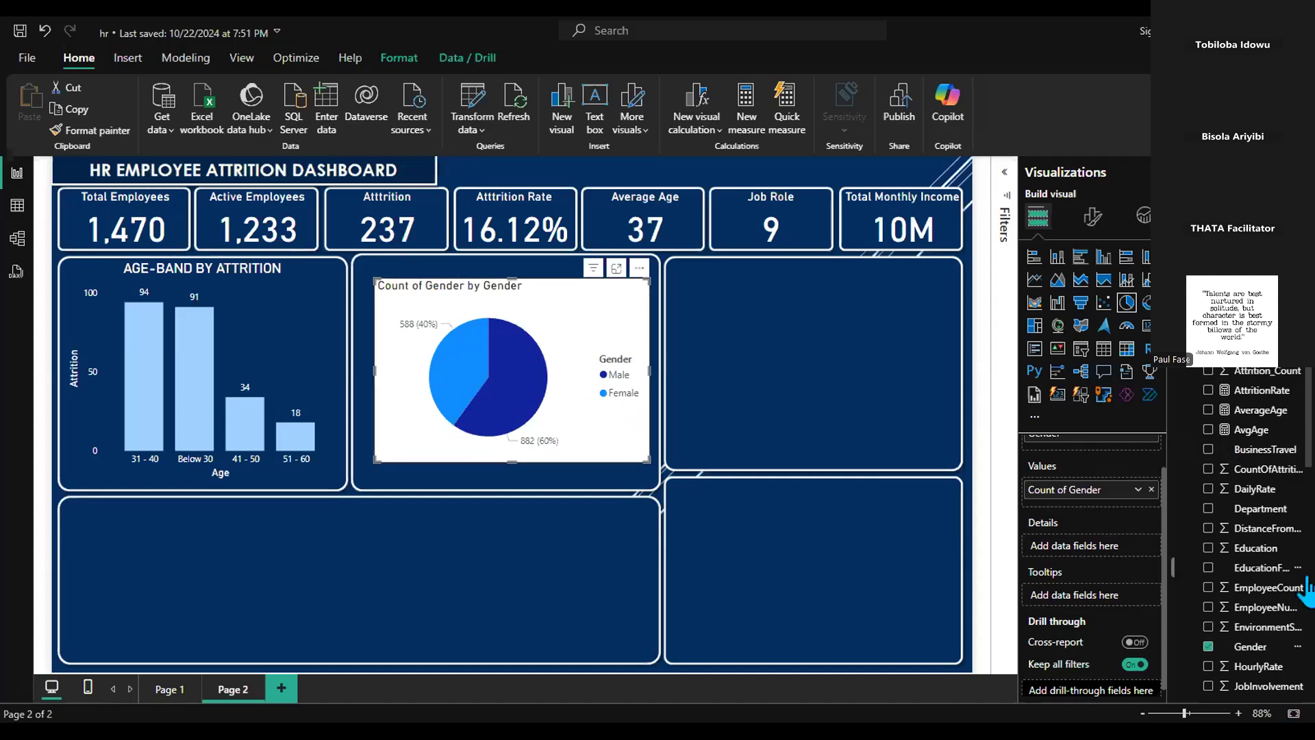
scroll(1134, 524, up, 1)
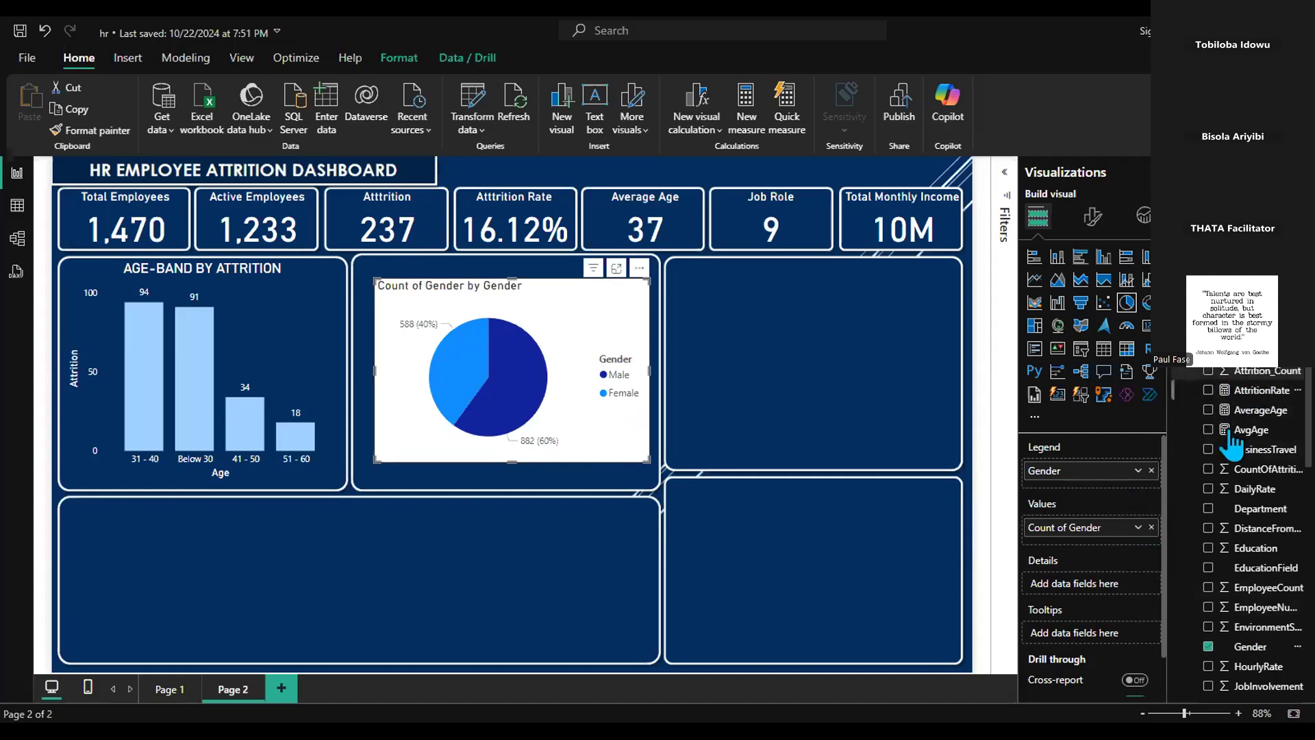
drag(1156, 538, 1230, 507)
drag(1278, 385, 1155, 495)
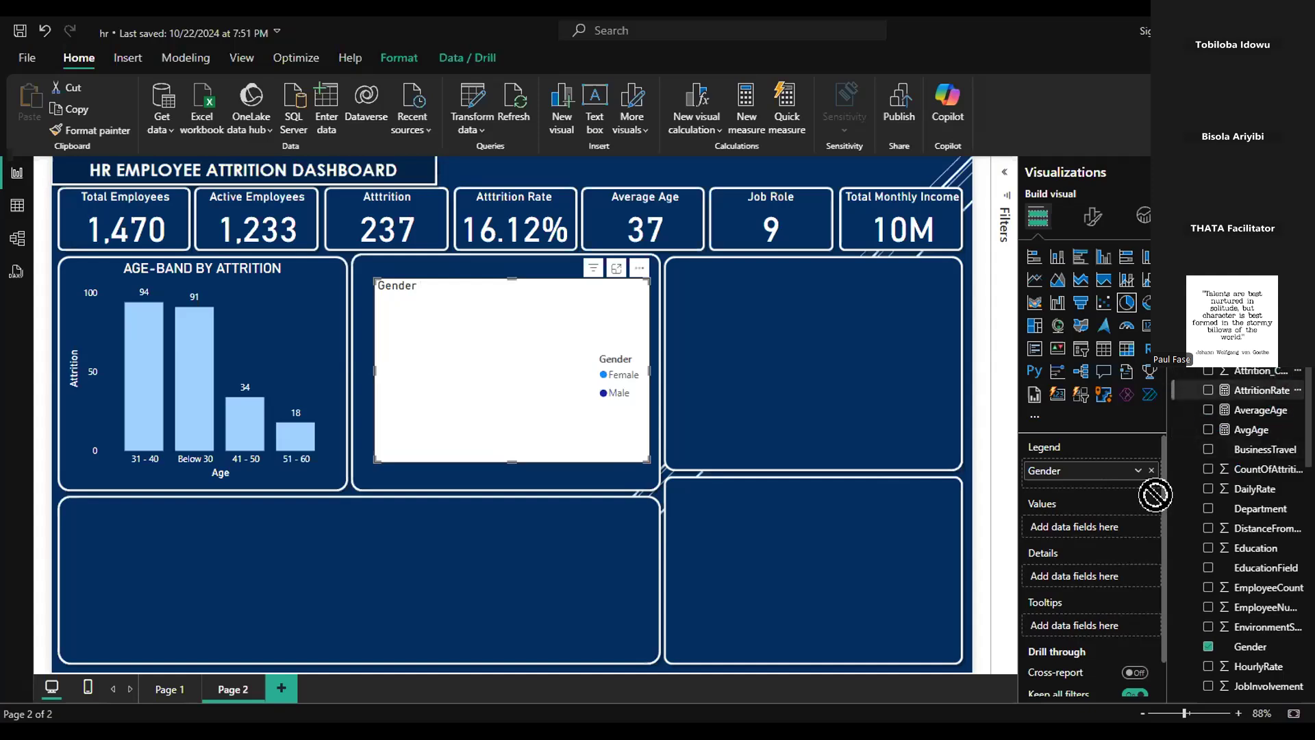
drag(1131, 541, 1132, 540)
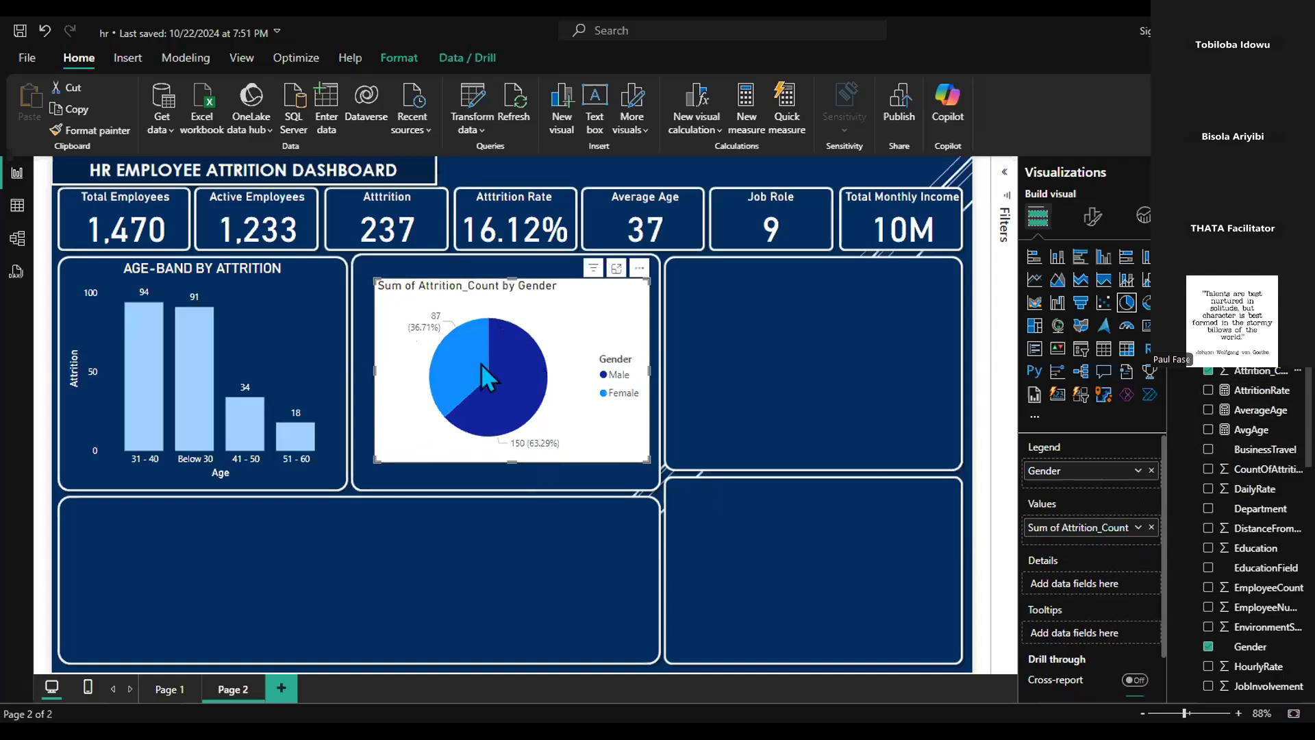
Replace the pie chart beside the age chart with a new pie chart using Gender as legend and CountOfAttrition as values
click(639, 268)
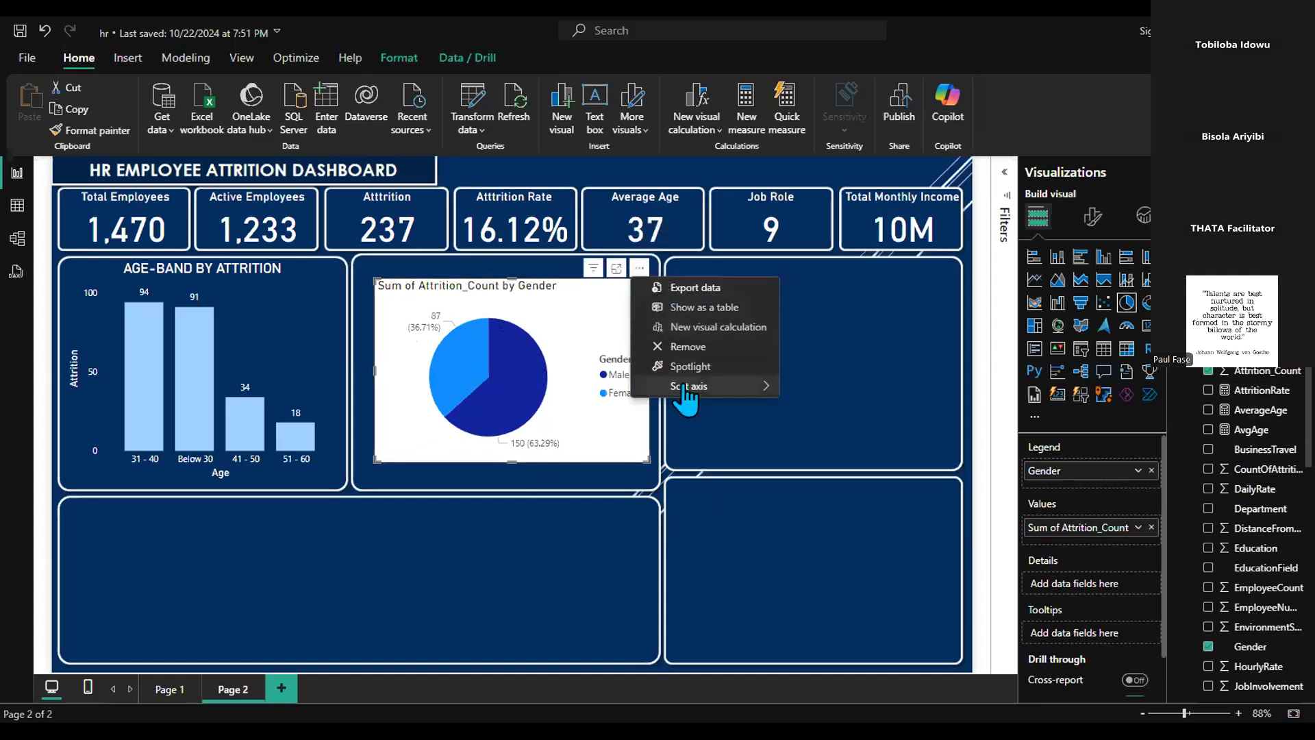
click(688, 347)
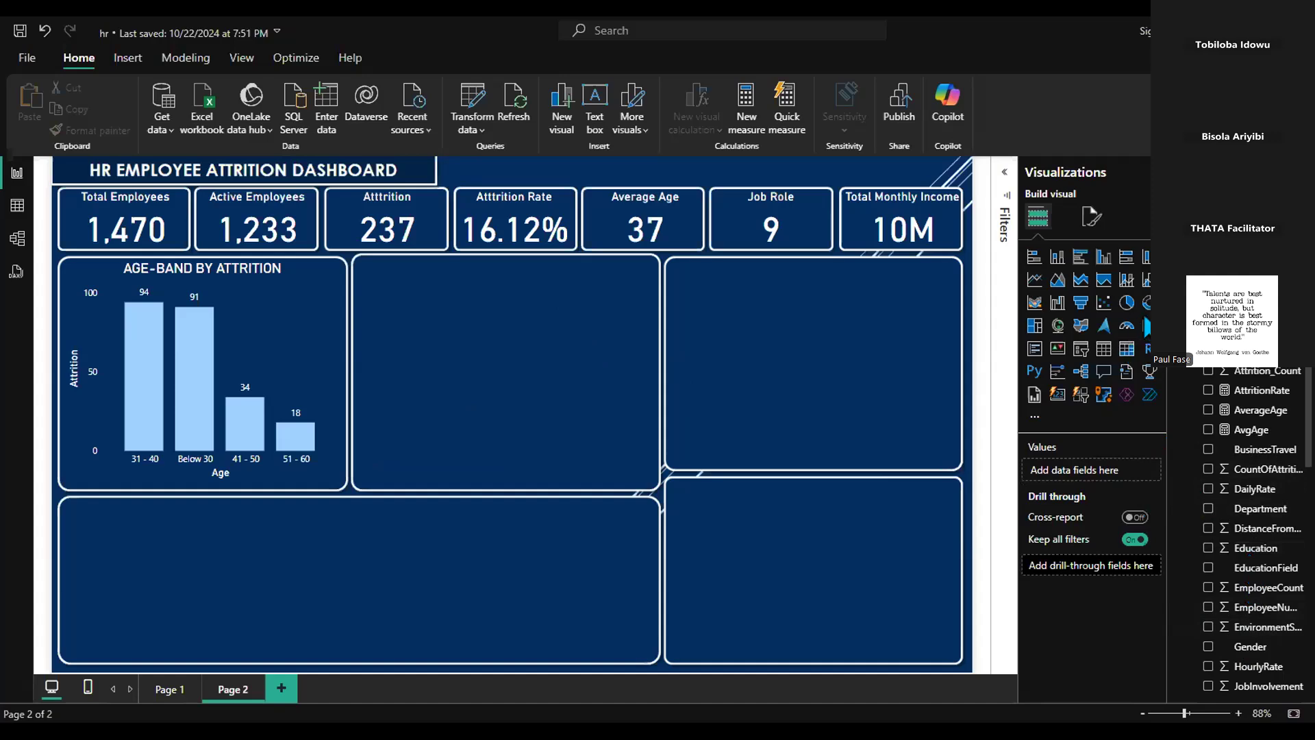
click(1127, 303)
drag(207, 542, 513, 330)
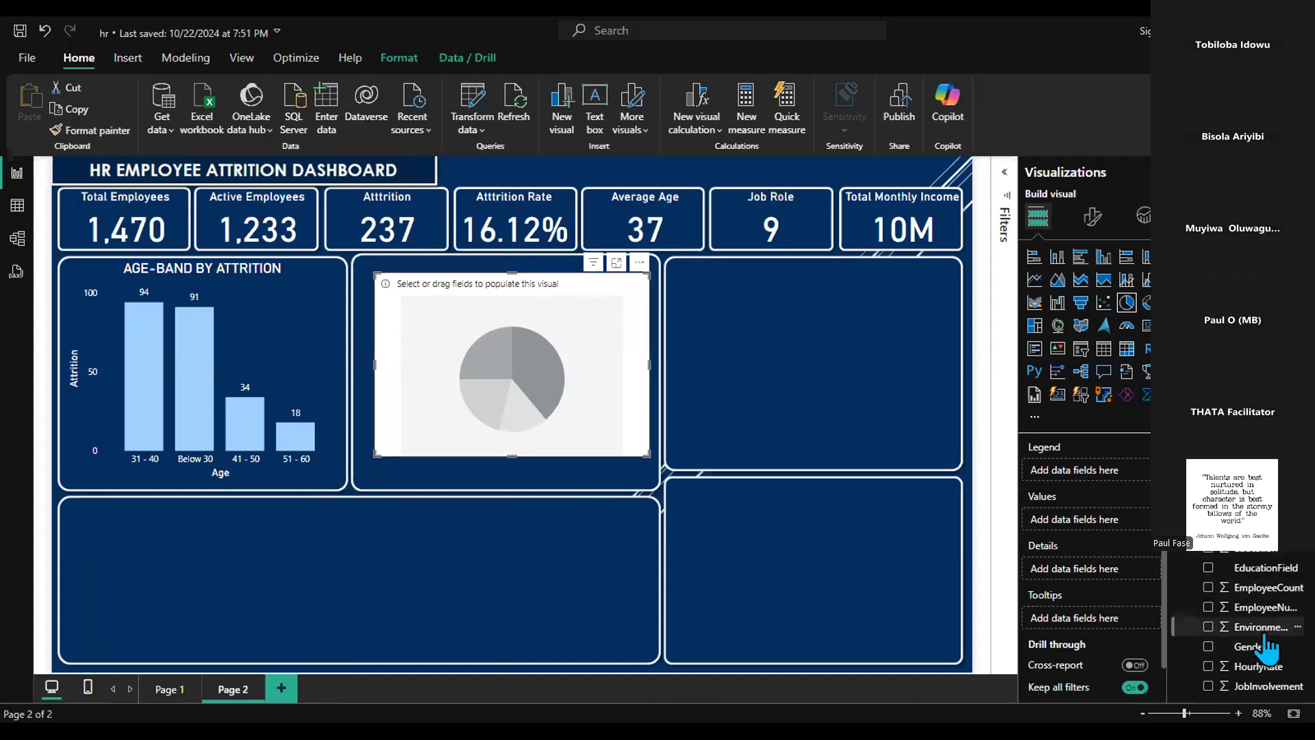
drag(1250, 646, 1117, 483)
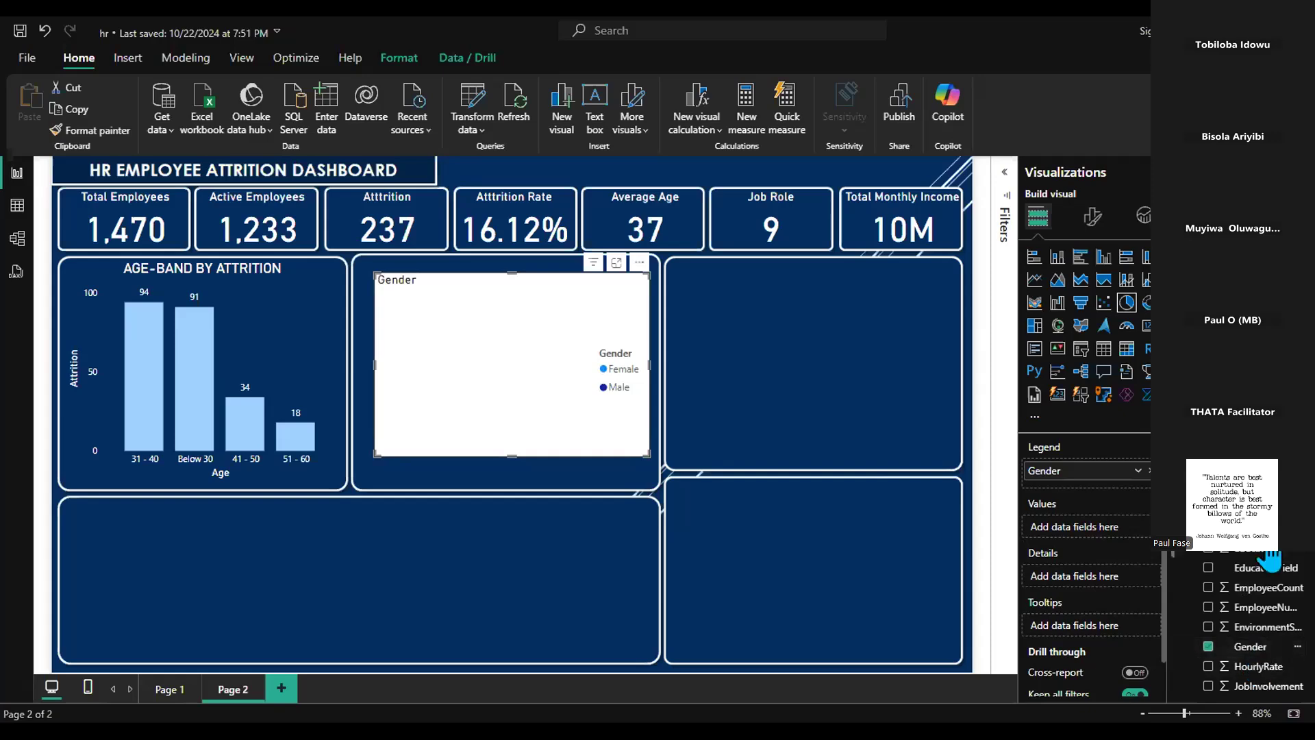
drag(1233, 480, 1116, 525)
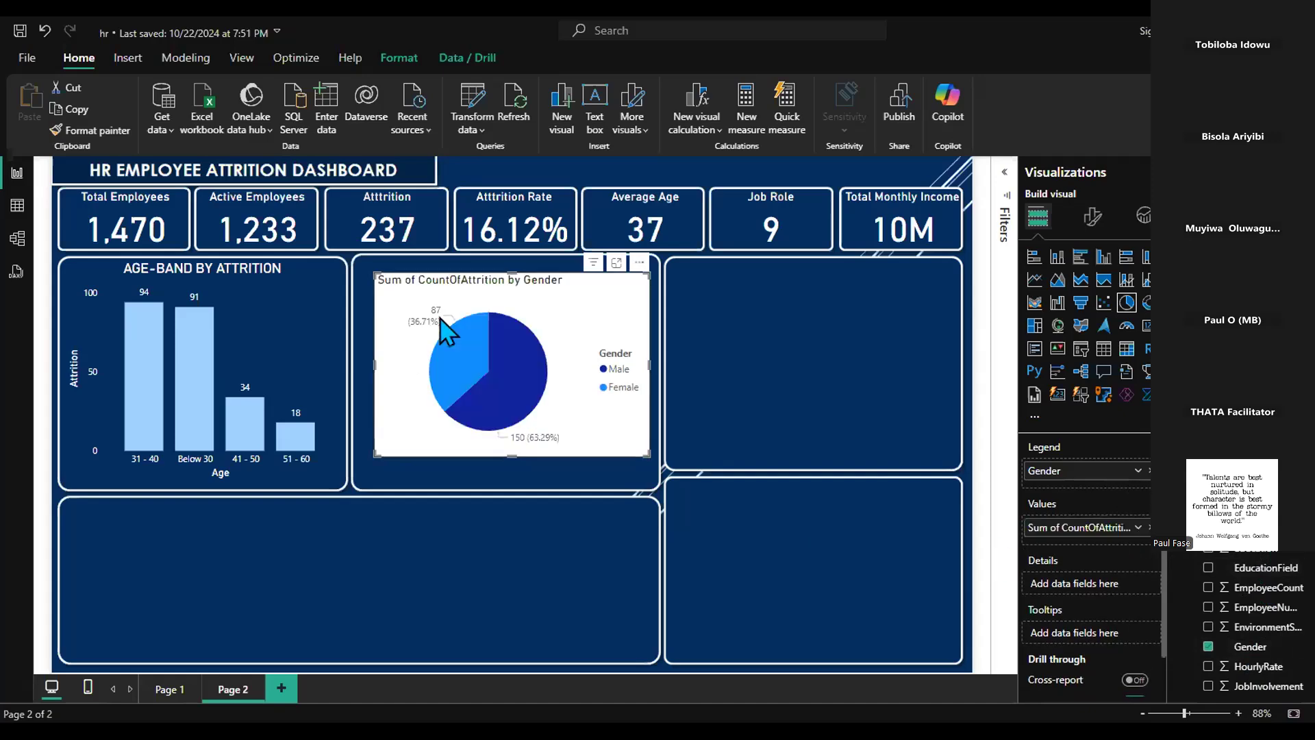